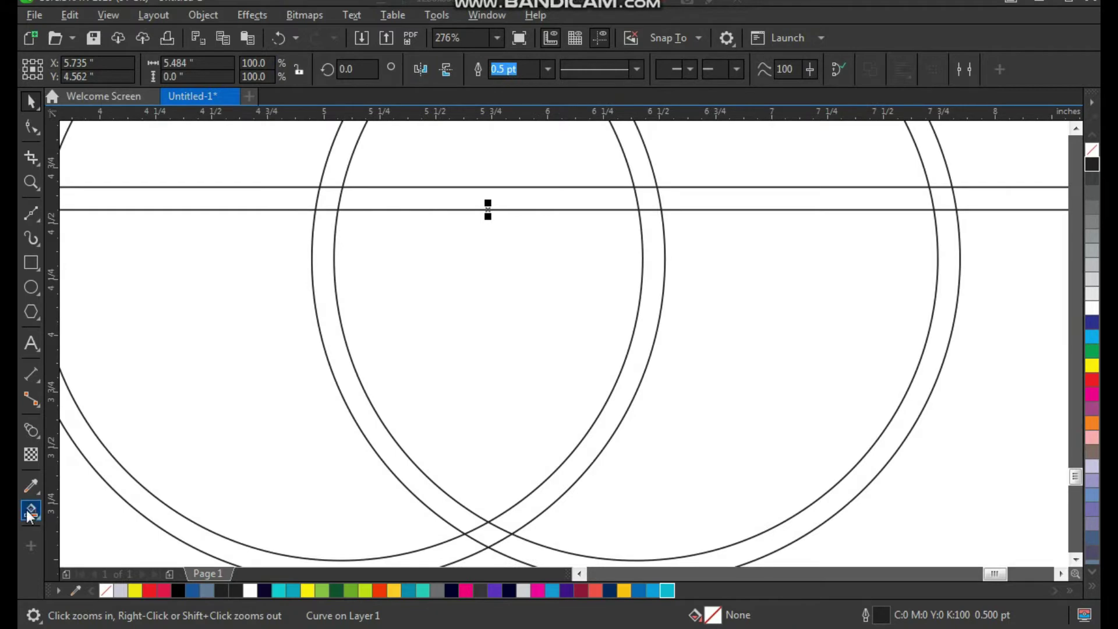
Step: Smart Fill every segment of the shield-shaped band between the overlapping circles and parallel lines with the C40 M20 Y0 K40 blue-grey
{"action": "left_click", "coordinate": [29, 516]}
{"action": "left_click", "coordinate": [99, 528]}
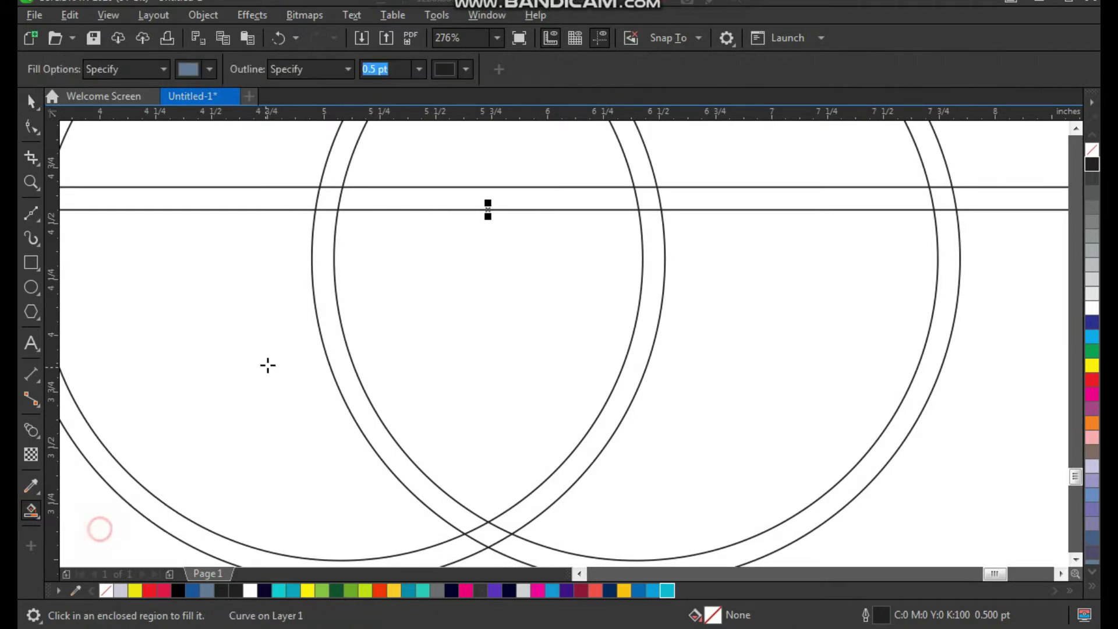
{"action": "left_click", "coordinate": [326, 316]}
{"action": "left_click", "coordinate": [333, 197]}
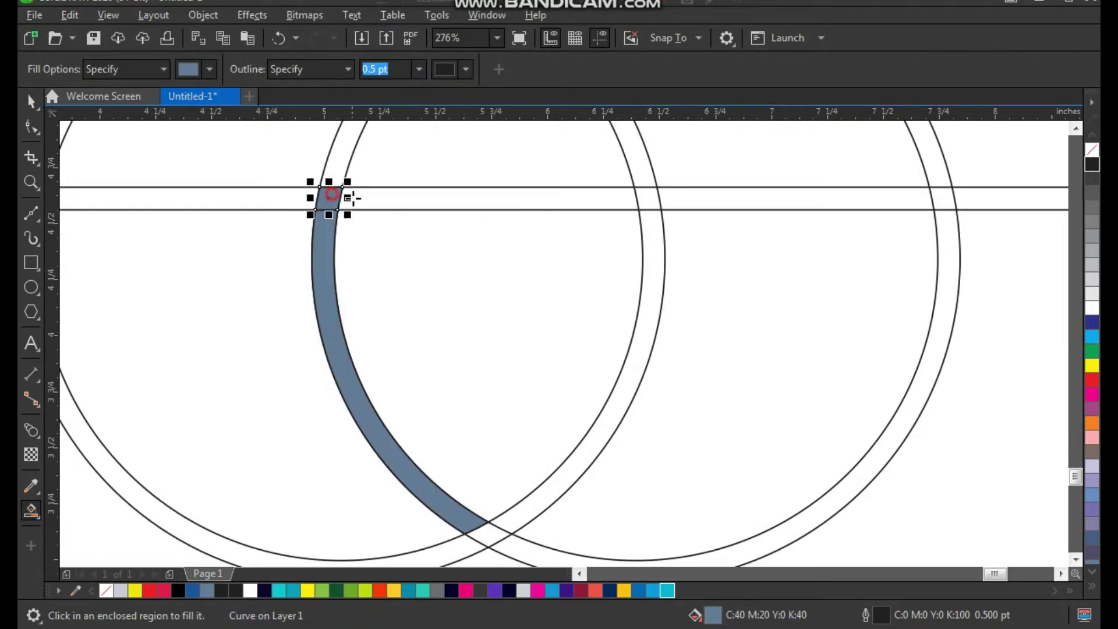
{"action": "left_click", "coordinate": [358, 198]}
{"action": "left_click", "coordinate": [649, 201]}
{"action": "left_click", "coordinate": [528, 509]}
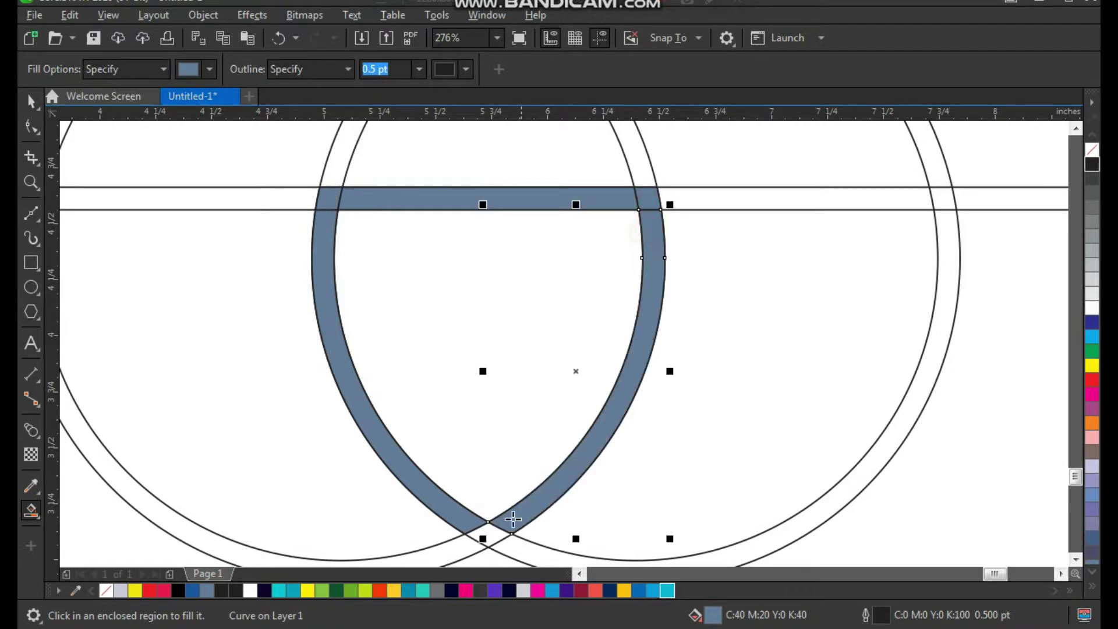
{"action": "left_click", "coordinate": [498, 533]}
Step: Select the six filled segments, move them clear of the circles to the left and weld them into one shield outline
{"action": "key", "text": "space"}
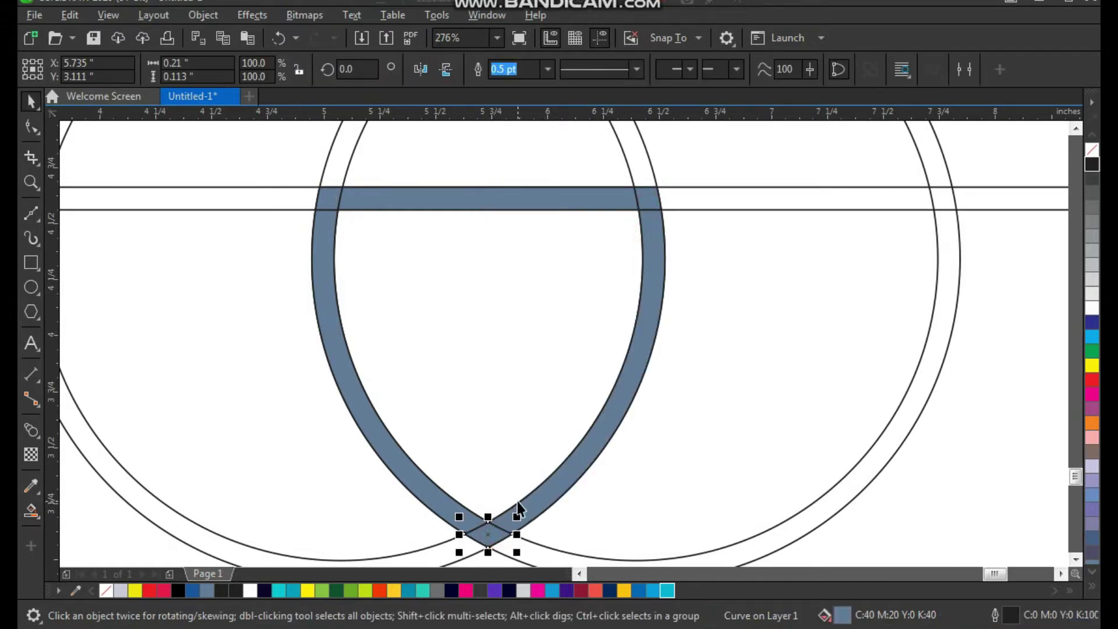
{"action": "left_click", "coordinate": [520, 498], "text": "shift"}
{"action": "left_click", "coordinate": [427, 486], "text": "shift"}
{"action": "left_click", "coordinate": [333, 194], "text": "shift"}
{"action": "left_click", "coordinate": [400, 198], "text": "shift"}
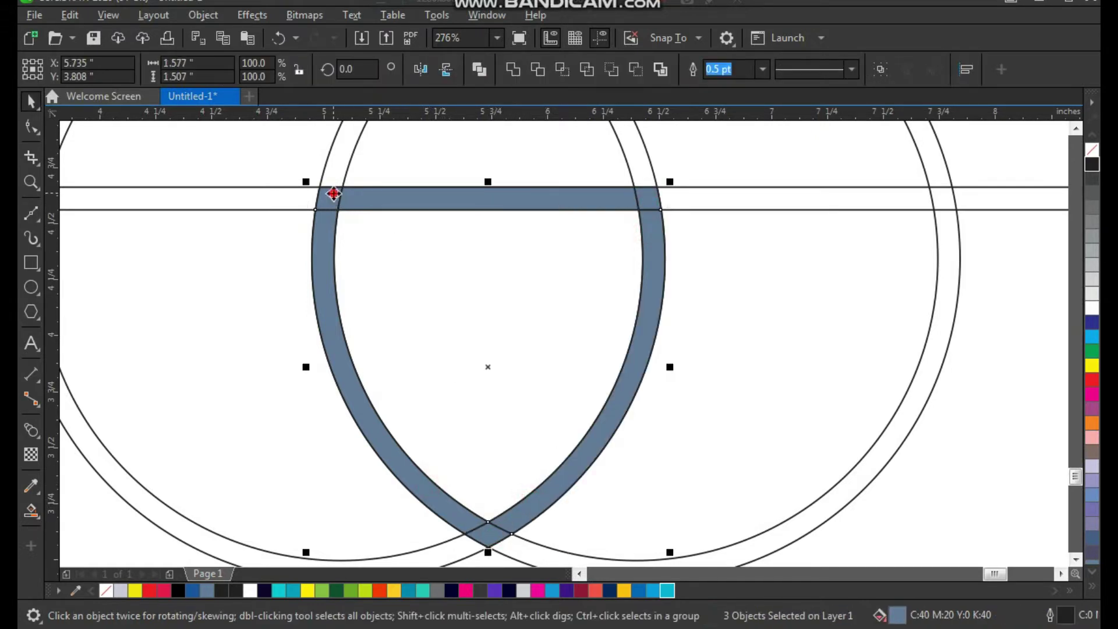
{"action": "scroll", "coordinate": [577, 268], "scroll_direction": "down", "scroll_amount": 3}
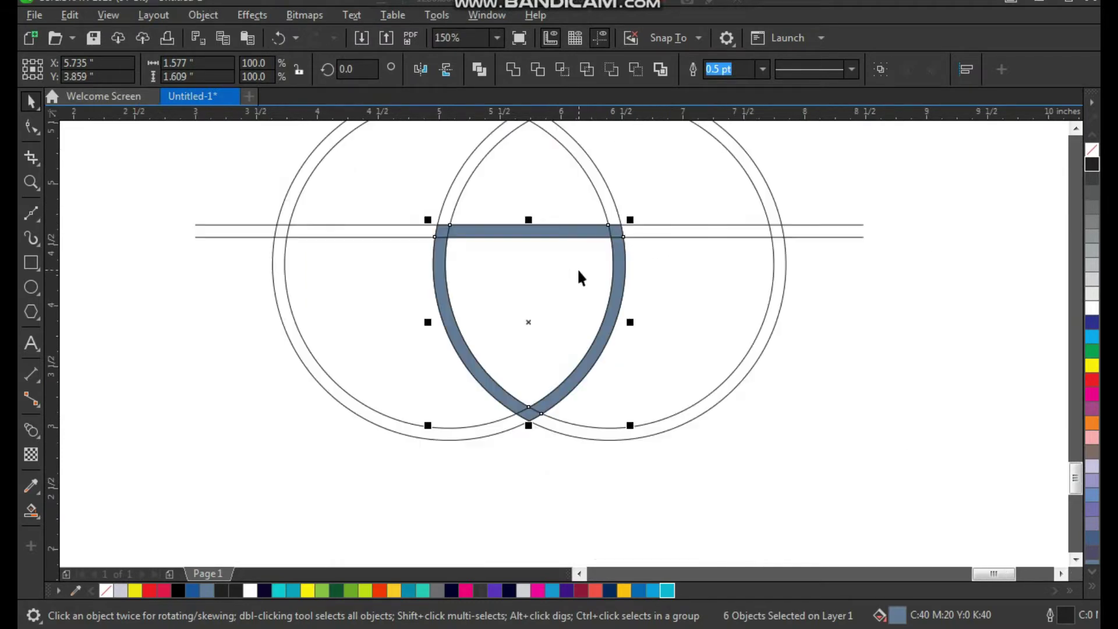
{"action": "left_click_drag", "start_coordinate": [529, 324], "coordinate": [180, 321]}
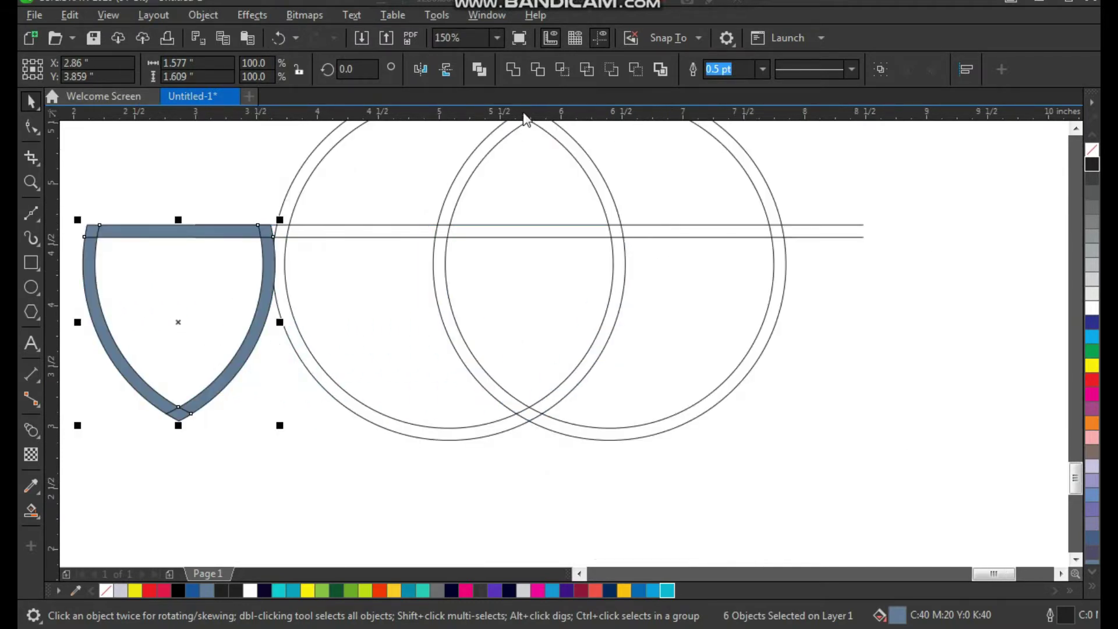
{"action": "left_click", "coordinate": [513, 70]}
Step: Delete the construction circles and lines, and move the shield towards the middle of the page
{"action": "scroll", "coordinate": [379, 257], "scroll_direction": "down", "scroll_amount": 3}
{"action": "left_click_drag", "start_coordinate": [289, 293], "coordinate": [251, 295]}
{"action": "mouse_move", "coordinate": [251, 152]}
{"action": "left_mouse_down"}
{"action": "mouse_move", "coordinate": [491, 351]}
{"action": "mouse_move", "coordinate": [614, 386]}
{"action": "left_mouse_up"}
{"action": "key", "text": "Delete"}
{"action": "left_click_drag", "start_coordinate": [272, 292], "coordinate": [510, 297]}
{"action": "left_click", "coordinate": [586, 272]}
Step: Draw a square around the shield, fill it navy blue and send it to the back
{"action": "key", "text": "z"}
{"action": "left_click_drag", "start_coordinate": [629, 199], "coordinate": [331, 429]}
{"action": "left_click", "coordinate": [31, 263]}
{"action": "left_click_drag", "start_coordinate": [312, 150], "coordinate": [722, 480]}
{"action": "key", "text": "space"}
{"action": "left_click", "coordinate": [610, 590]}
{"action": "key", "text": "F3"}
{"action": "key", "text": "F2"}
{"action": "left_click_drag", "start_coordinate": [412, 198], "coordinate": [734, 490]}
{"action": "key", "text": "shift+Page_Down"}
Step: Fill the shield with white and centre it horizontally on the navy square
{"action": "left_click", "coordinate": [719, 222]}
{"action": "left_click", "coordinate": [556, 309]}
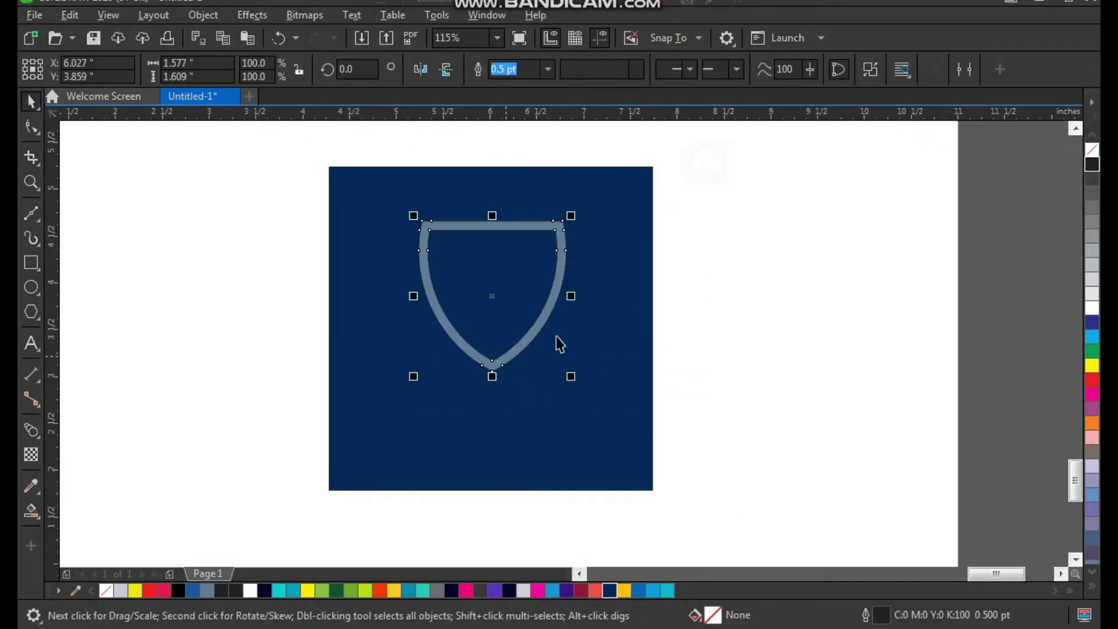
{"action": "left_click", "coordinate": [1091, 308]}
{"action": "left_click", "coordinate": [596, 270], "text": "shift"}
{"action": "key", "text": "c"}
Step: Enlarge the shield slightly and remove its outline
{"action": "left_click", "coordinate": [735, 270]}
{"action": "left_click", "coordinate": [555, 234]}
{"action": "left_click_drag", "start_coordinate": [575, 215], "coordinate": [586, 203]}
{"action": "left_click", "coordinate": [689, 246]}
{"action": "left_click", "coordinate": [569, 219]}
{"action": "key", "text": "F2"}
{"action": "left_click_drag", "start_coordinate": [662, 179], "coordinate": [406, 391]}
{"action": "right_click", "coordinate": [1092, 150]}
Step: Draw a closed, angular six-node flame with the Bézier tool inside the shield's left half, about 0.46 in wide and 1.16 in high
{"action": "scroll", "coordinate": [660, 266], "scroll_direction": "down", "scroll_amount": 2}
{"action": "left_click", "coordinate": [748, 260]}
{"action": "key", "text": "F2"}
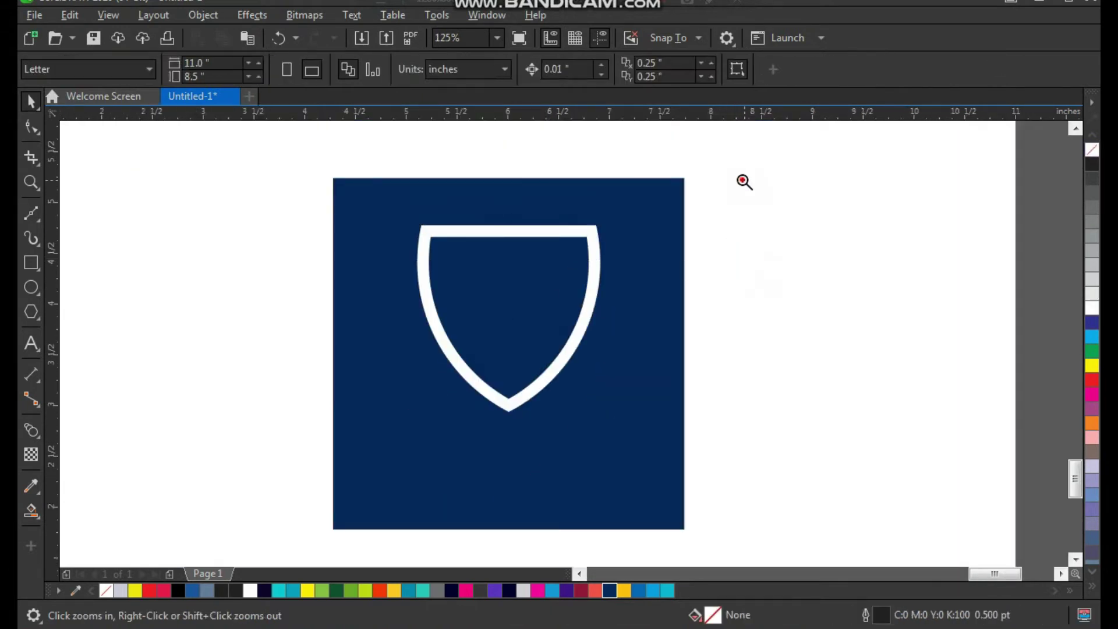
{"action": "left_click_drag", "start_coordinate": [688, 180], "coordinate": [403, 435]}
{"action": "left_click_drag", "start_coordinate": [338, 165], "coordinate": [697, 515]}
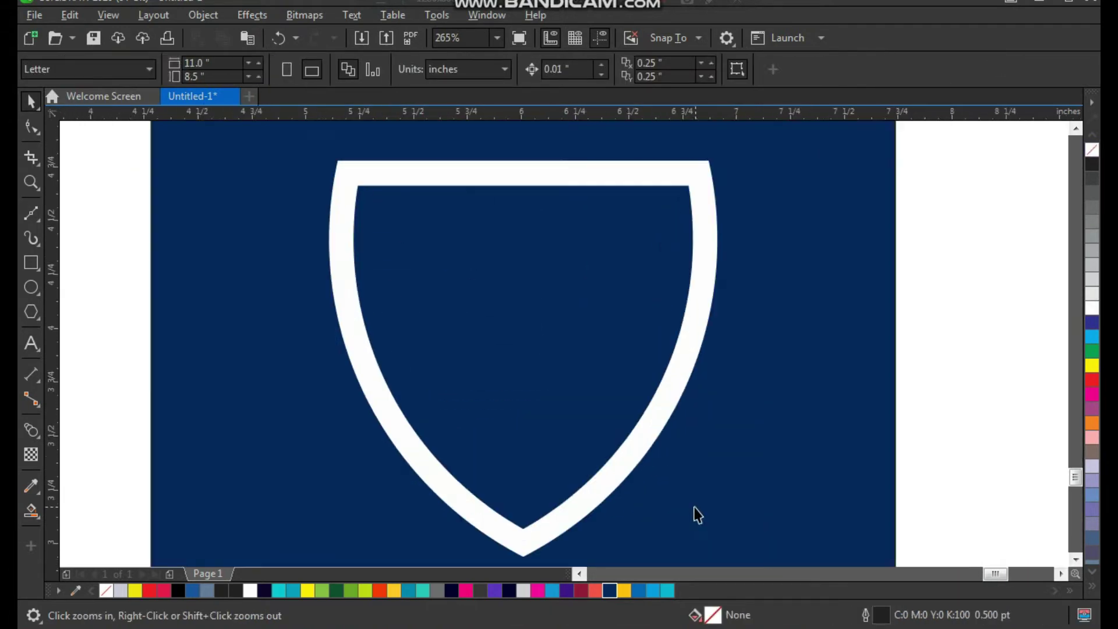
{"action": "left_click", "coordinate": [40, 221]}
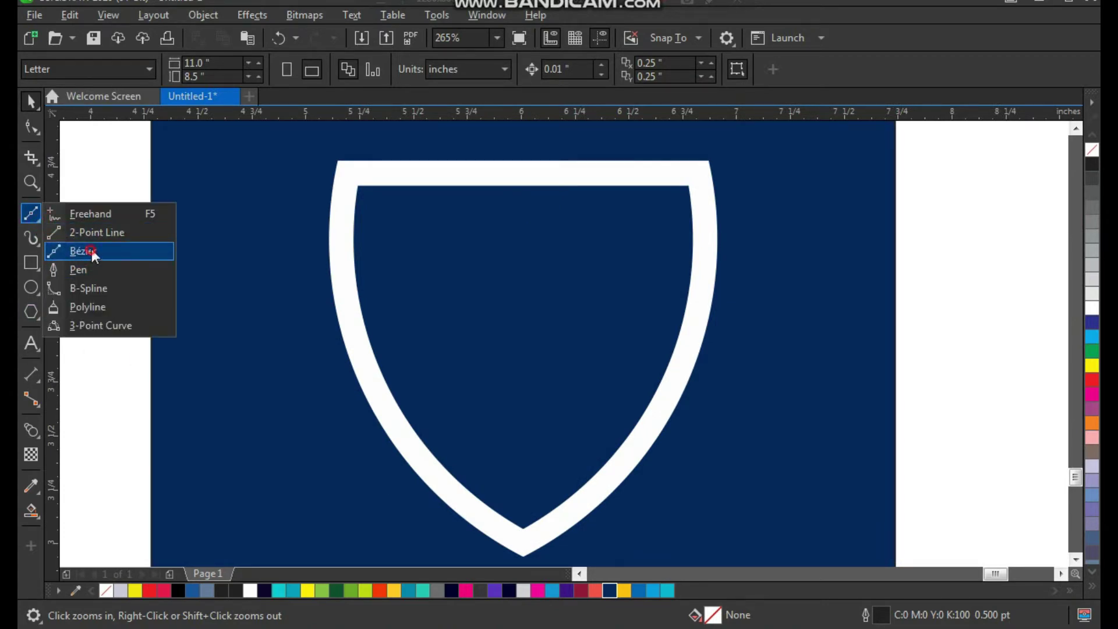
{"action": "left_click", "coordinate": [87, 251]}
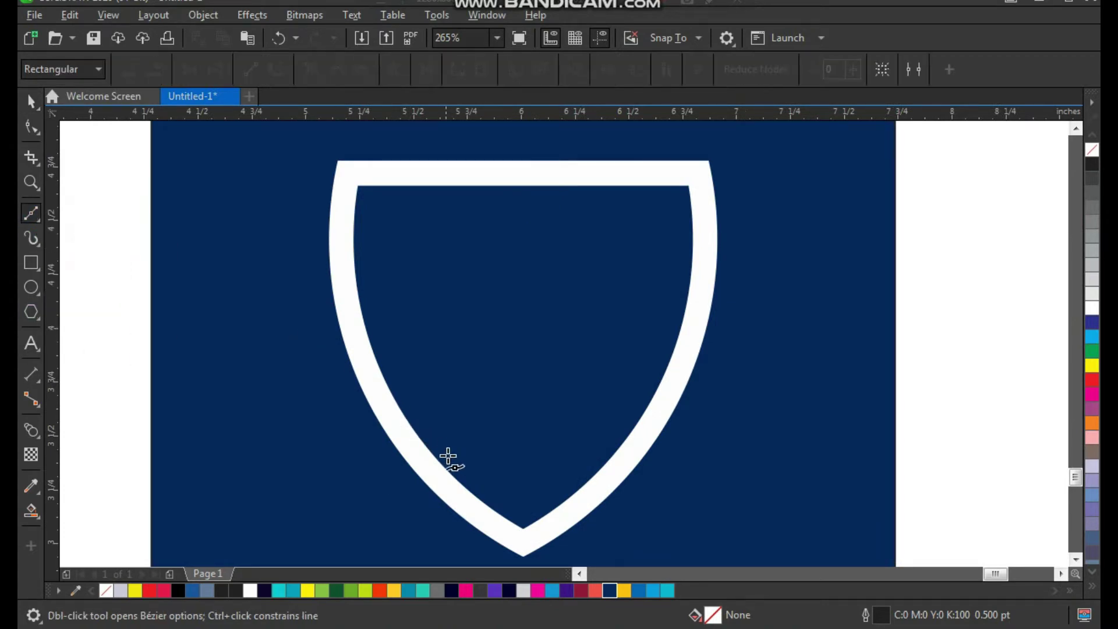
{"action": "left_click", "coordinate": [484, 464]}
{"action": "left_click", "coordinate": [411, 347]}
{"action": "left_click", "coordinate": [442, 361]}
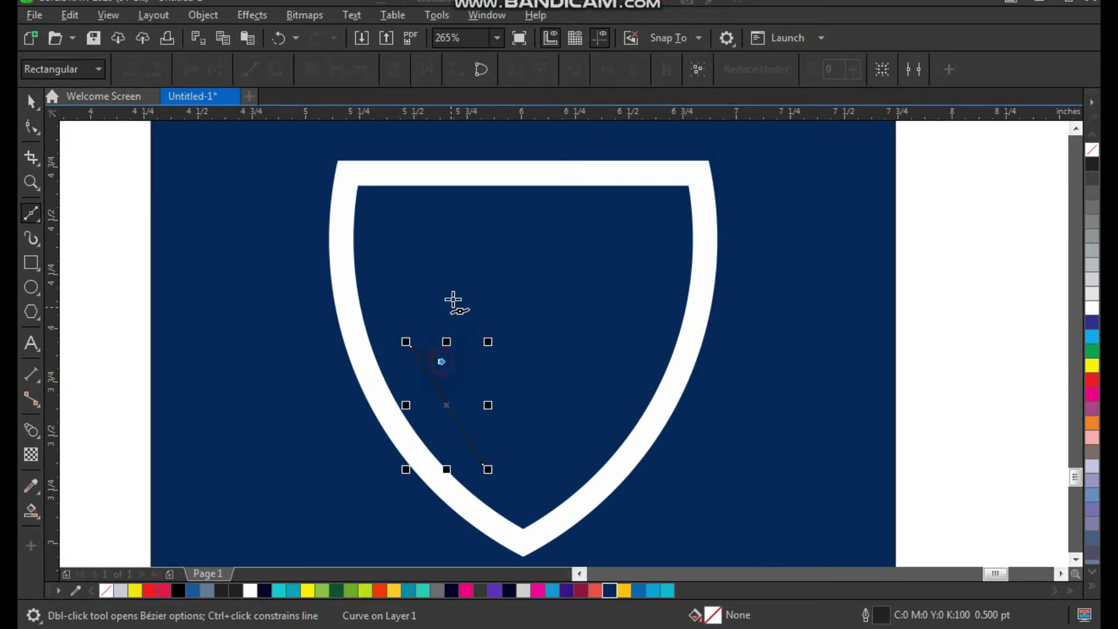
{"action": "left_click", "coordinate": [450, 215]}
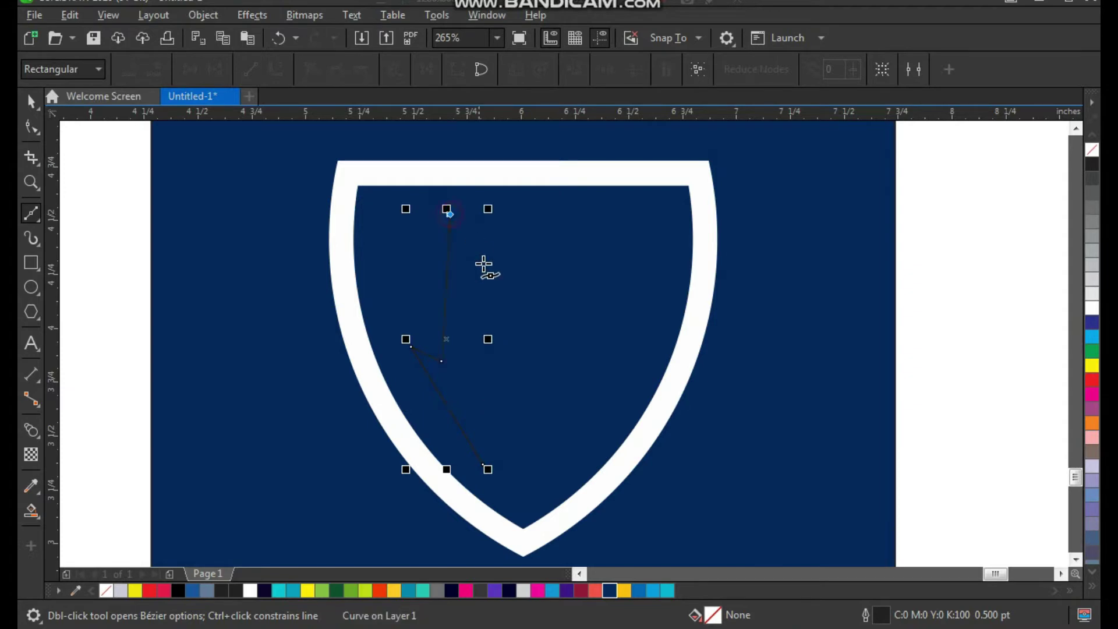
{"action": "left_click", "coordinate": [509, 372]}
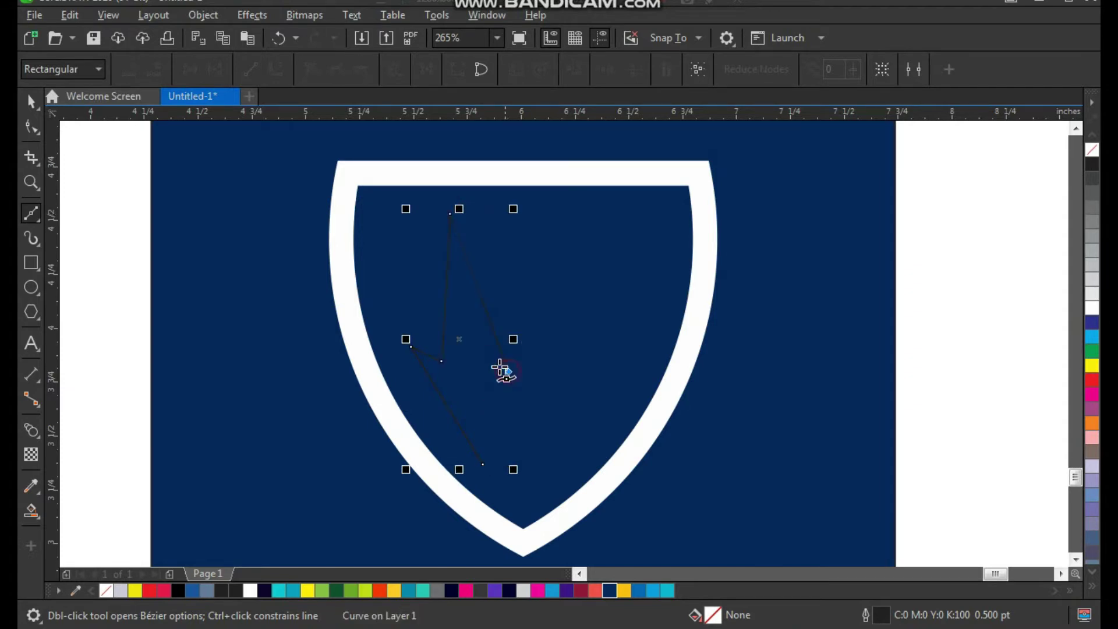
{"action": "left_click", "coordinate": [481, 464]}
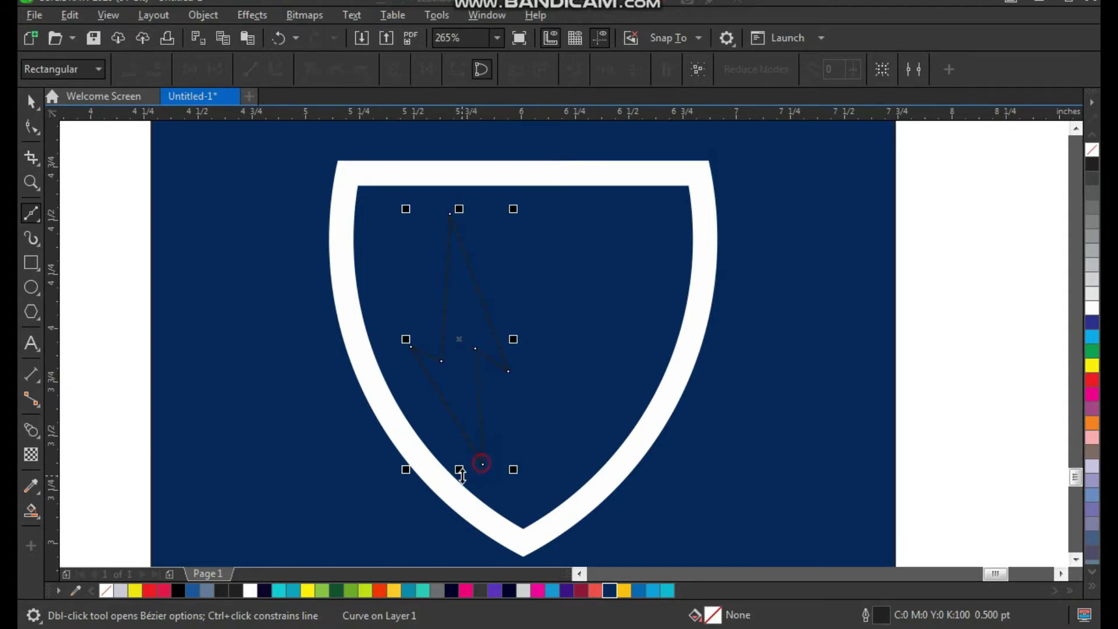
Step: Give the angular flame shape a white outline
{"action": "key", "text": "space"}
{"action": "key", "text": "F10"}
{"action": "left_click_drag", "start_coordinate": [361, 181], "coordinate": [578, 472]}
{"action": "key", "text": "space"}
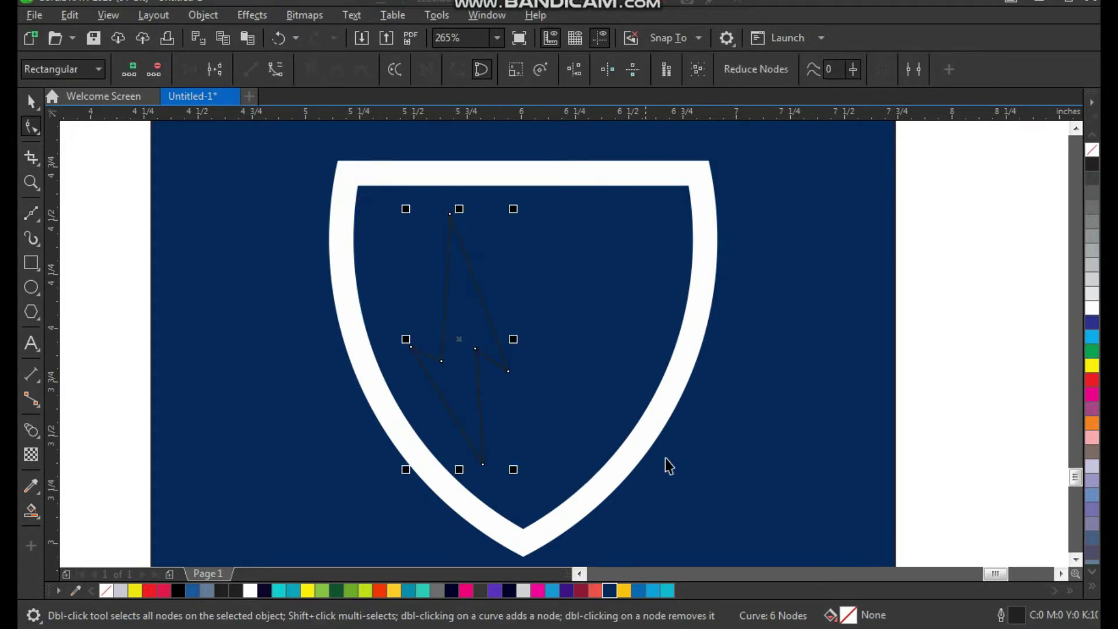
{"action": "right_click", "coordinate": [1091, 310]}
Step: Bend the flame's lower-left edge and its short left notch edge into smooth curves
{"action": "key", "text": "F10"}
{"action": "left_click_drag", "start_coordinate": [367, 171], "coordinate": [568, 469]}
{"action": "key", "text": "F2"}
{"action": "left_click_drag", "start_coordinate": [401, 255], "coordinate": [542, 481]}
{"action": "left_click_drag", "start_coordinate": [508, 409], "coordinate": [490, 436]}
{"action": "key", "text": "F3"}
{"action": "key", "text": "F2"}
{"action": "left_click_drag", "start_coordinate": [459, 314], "coordinate": [560, 425]}
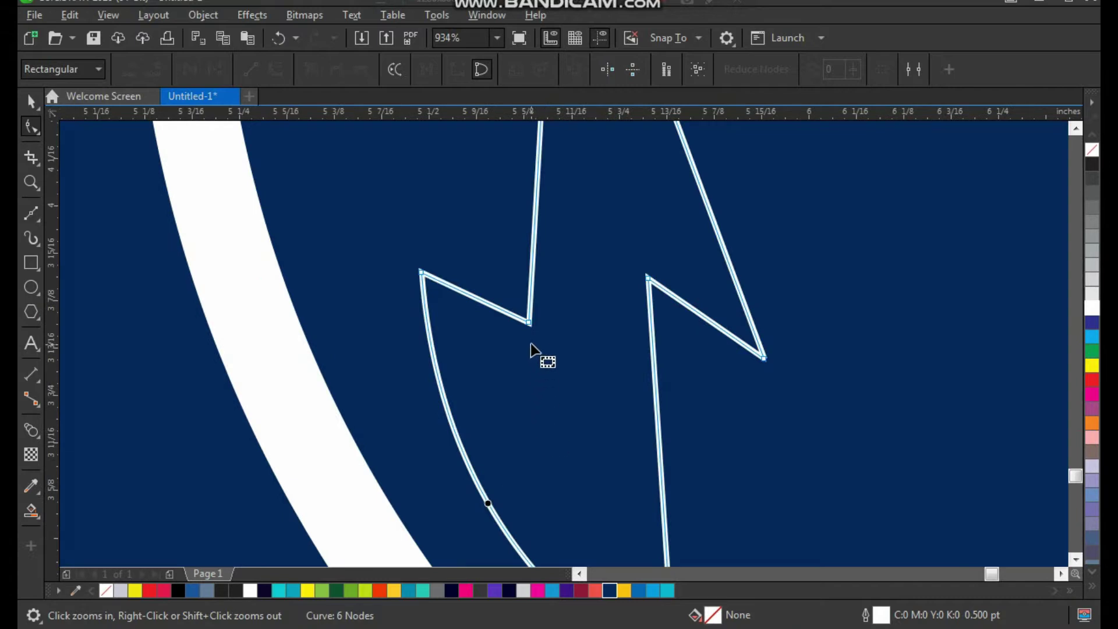
{"action": "left_click_drag", "start_coordinate": [527, 326], "coordinate": [488, 364]}
{"action": "left_click_drag", "start_coordinate": [467, 302], "coordinate": [452, 328]}
Step: Shape the flame's upper-left edge into an S-curve running from the tip down to the left notch
{"action": "scroll", "coordinate": [476, 386], "scroll_direction": "down", "scroll_amount": 1}
{"action": "key", "text": "F2"}
{"action": "left_click_drag", "start_coordinate": [407, 434], "coordinate": [749, 113]}
{"action": "scroll", "coordinate": [425, 296], "scroll_direction": "down", "scroll_amount": 1}
{"action": "key", "text": "F2"}
{"action": "left_click_drag", "start_coordinate": [413, 172], "coordinate": [579, 435]}
{"action": "left_click", "coordinate": [506, 191]}
{"action": "left_click_drag", "start_coordinate": [496, 401], "coordinate": [411, 393]}
{"action": "left_click_drag", "start_coordinate": [504, 285], "coordinate": [512, 301]}
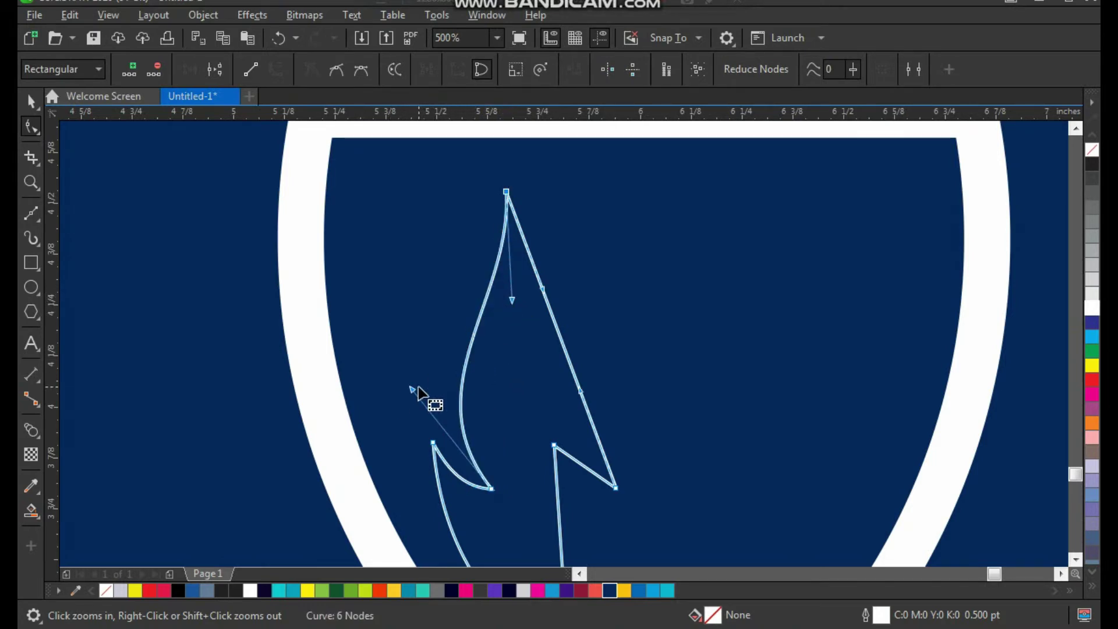
{"action": "left_click_drag", "start_coordinate": [411, 390], "coordinate": [393, 370]}
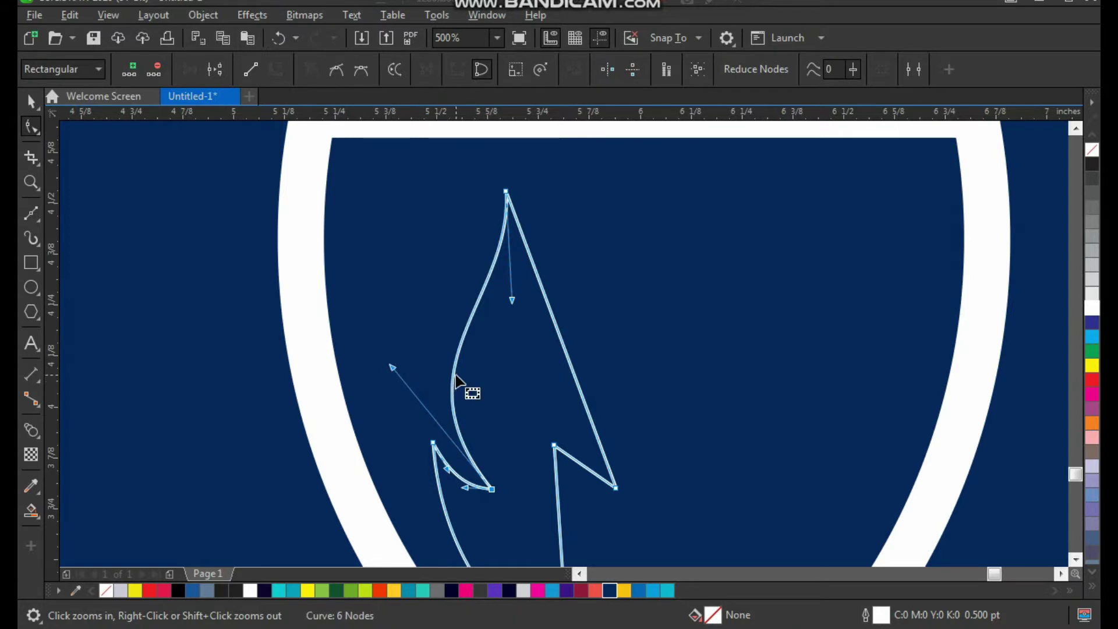
Step: Shape the flame's upper-right edge into an S-curve from the tip down to the right corner
{"action": "scroll", "coordinate": [457, 378], "scroll_direction": "down", "scroll_amount": 1}
{"action": "left_click_drag", "start_coordinate": [450, 267], "coordinate": [597, 469]}
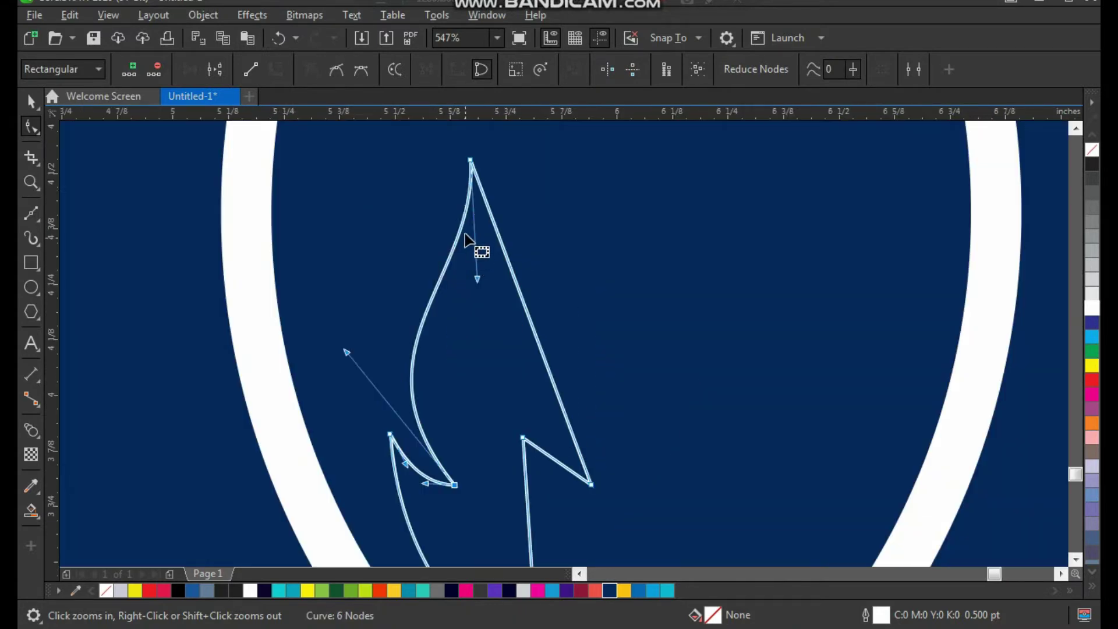
{"action": "left_click", "coordinate": [471, 161]}
{"action": "left_click_drag", "start_coordinate": [551, 384], "coordinate": [487, 371]}
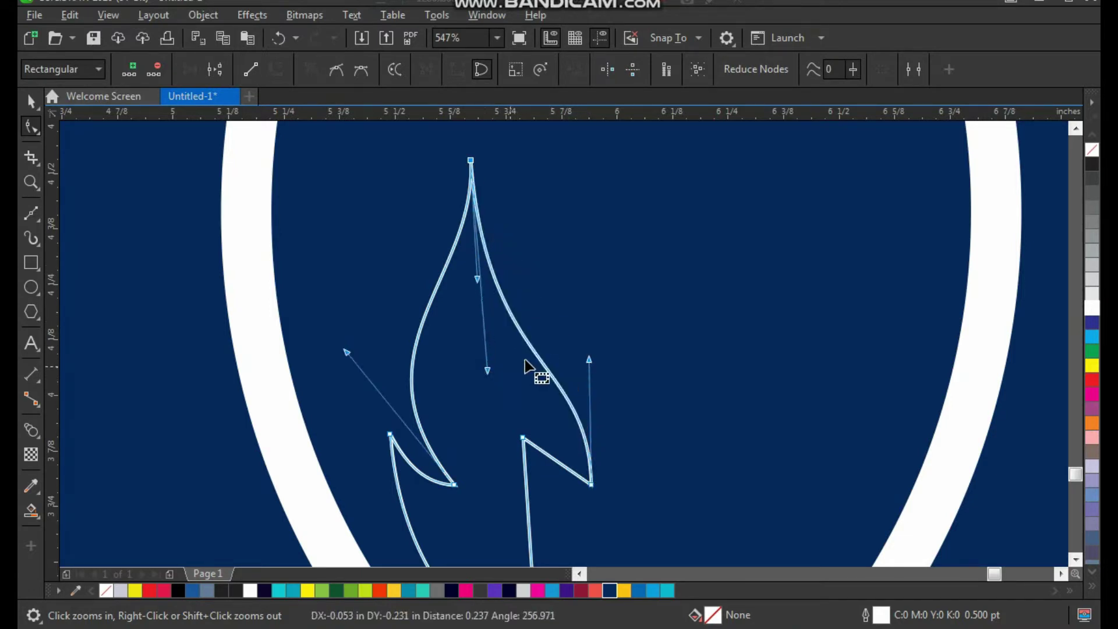
{"action": "left_click_drag", "start_coordinate": [588, 360], "coordinate": [607, 343]}
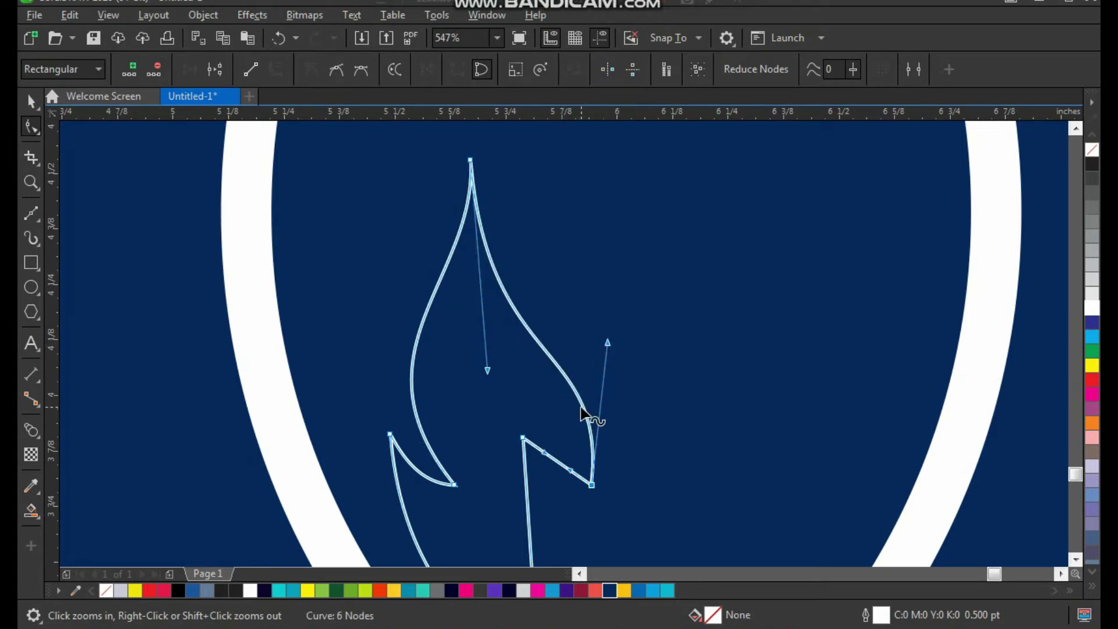
Step: Bend the flame's lower-right edge into an S-curve and round its short right notch edge
{"action": "scroll", "coordinate": [551, 388], "scroll_direction": "down", "scroll_amount": 3}
{"action": "scroll", "coordinate": [585, 454], "scroll_direction": "up", "scroll_amount": 3}
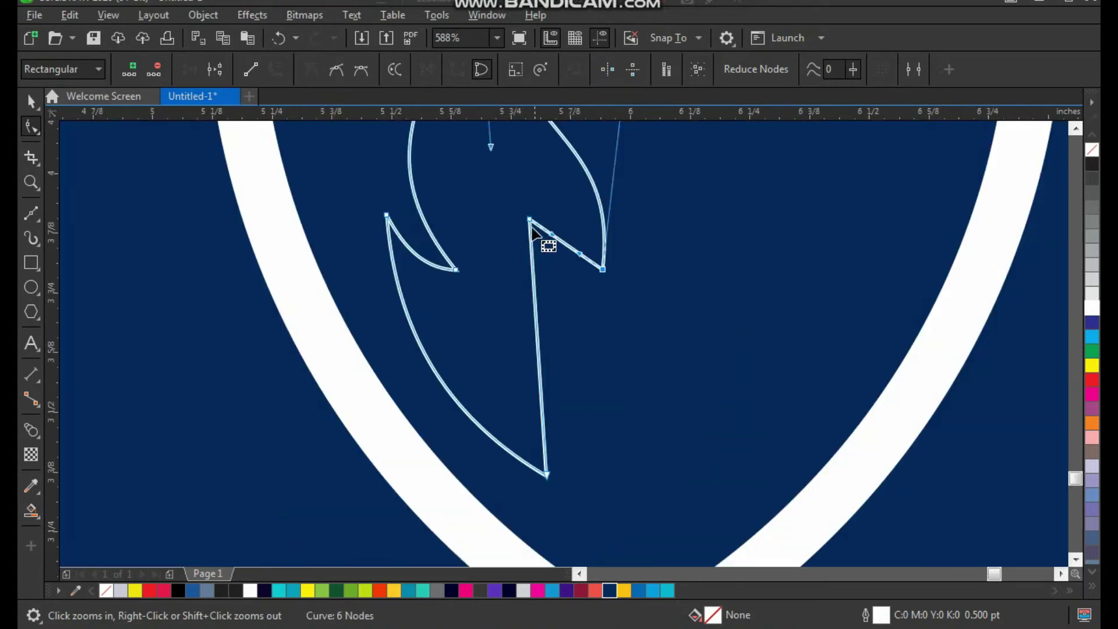
{"action": "left_click_drag", "start_coordinate": [542, 400], "coordinate": [460, 355]}
{"action": "left_click_drag", "start_coordinate": [536, 305], "coordinate": [549, 322]}
{"action": "left_click_drag", "start_coordinate": [506, 180], "coordinate": [650, 306]}
{"action": "left_click_drag", "start_coordinate": [501, 322], "coordinate": [510, 282]}
{"action": "scroll", "coordinate": [500, 367], "scroll_direction": "down", "scroll_amount": 4}
{"action": "key", "text": "space"}
Step: Draw a closed eight-node zigzag shape with the Bézier tool right of the flame, about 0.4 by 1.64 in, and outline it in white
{"action": "scroll", "coordinate": [421, 402], "scroll_direction": "down", "scroll_amount": 2}
{"action": "key", "text": "z"}
{"action": "left_click_drag", "start_coordinate": [347, 182], "coordinate": [668, 469]}
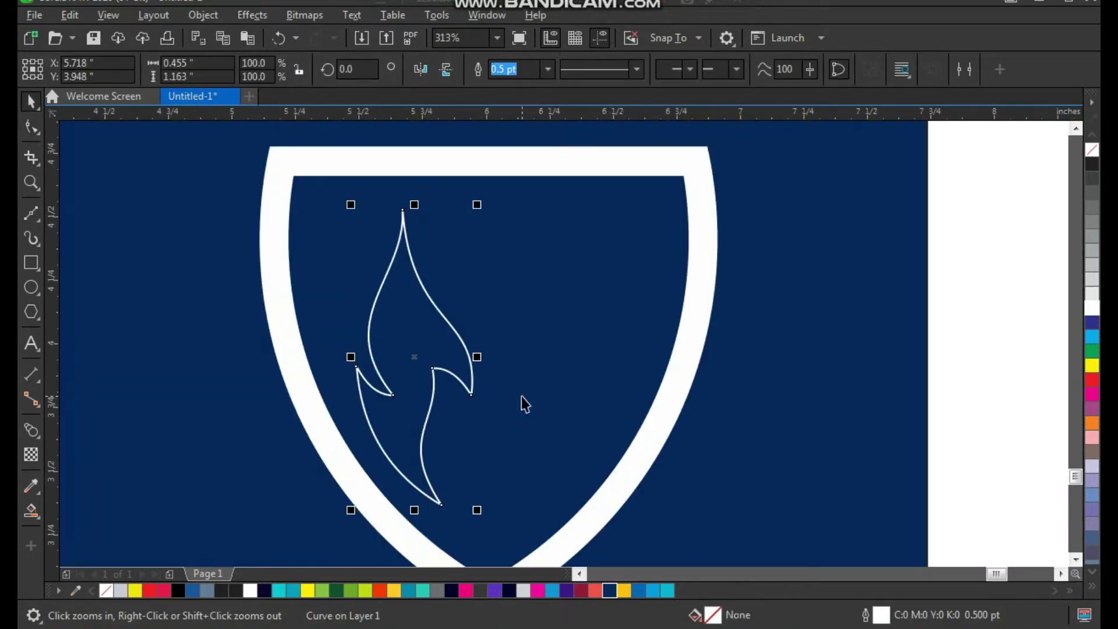
{"action": "left_click", "coordinate": [29, 222]}
{"action": "scroll", "coordinate": [443, 285], "scroll_direction": "down", "scroll_amount": 2}
{"action": "key", "text": "F2"}
{"action": "left_click_drag", "start_coordinate": [361, 179], "coordinate": [659, 436]}
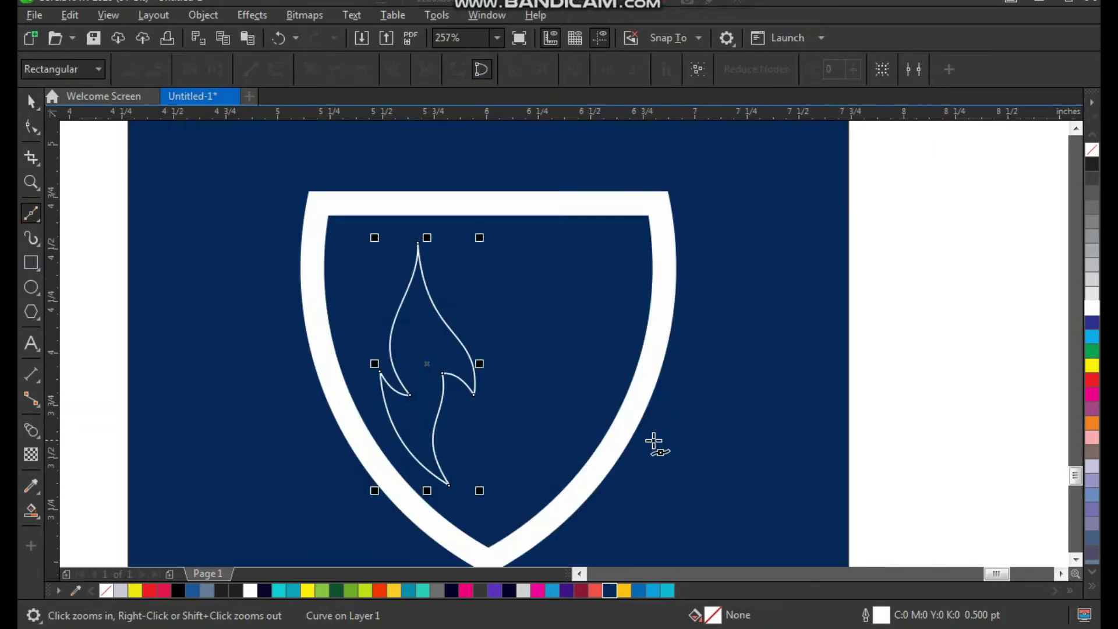
{"action": "left_click", "coordinate": [480, 352]}
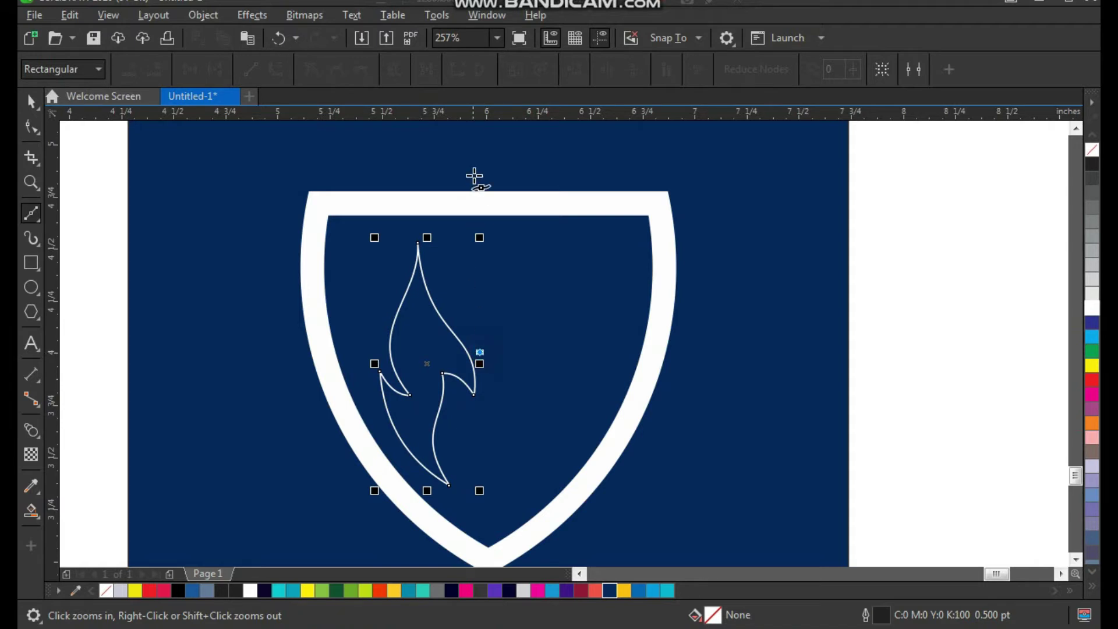
{"action": "left_click", "coordinate": [489, 141]}
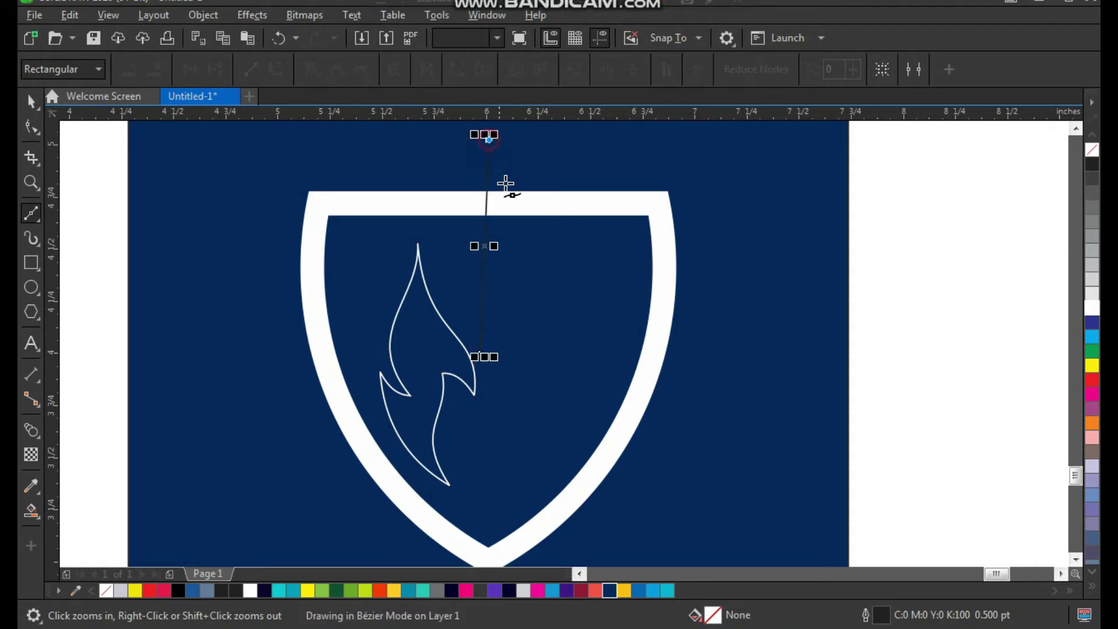
{"action": "left_click", "coordinate": [524, 259]}
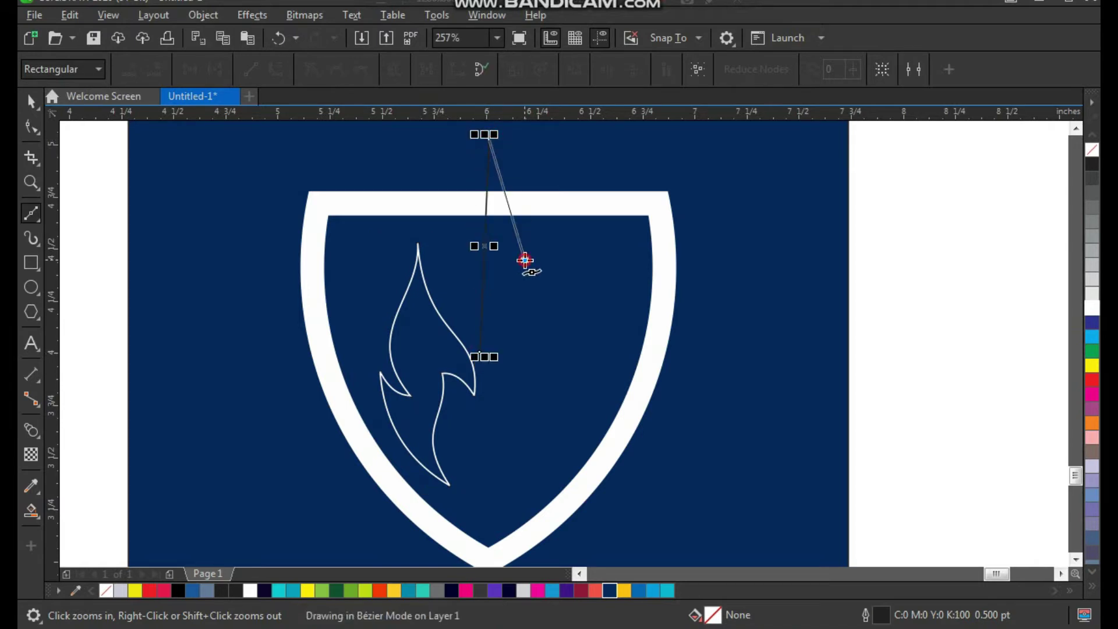
{"action": "left_click", "coordinate": [558, 232]}
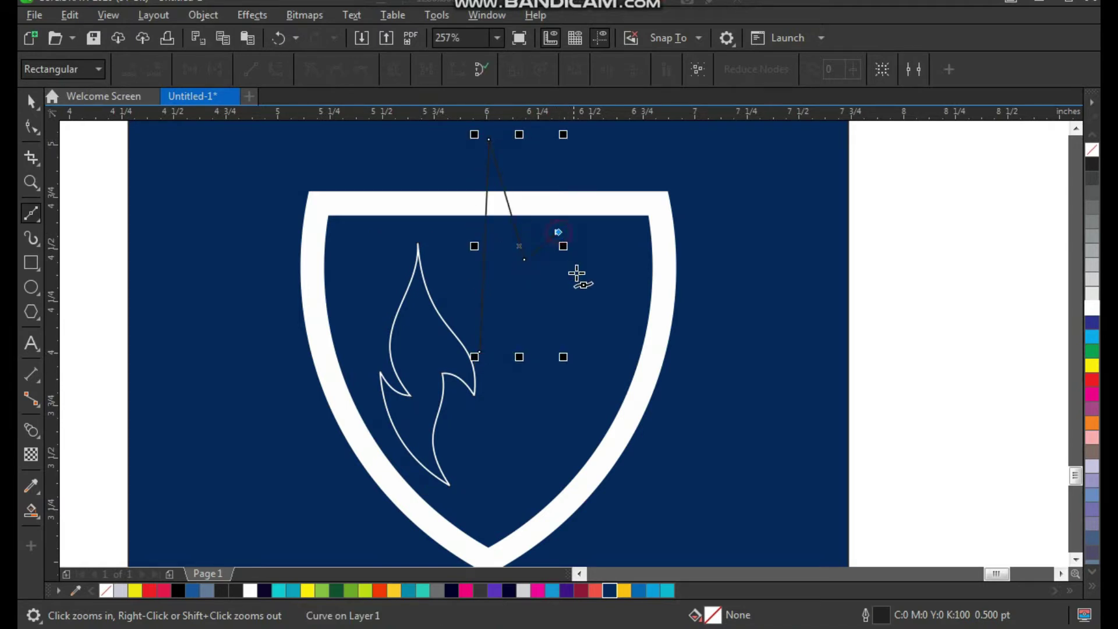
{"action": "left_click", "coordinate": [547, 482]}
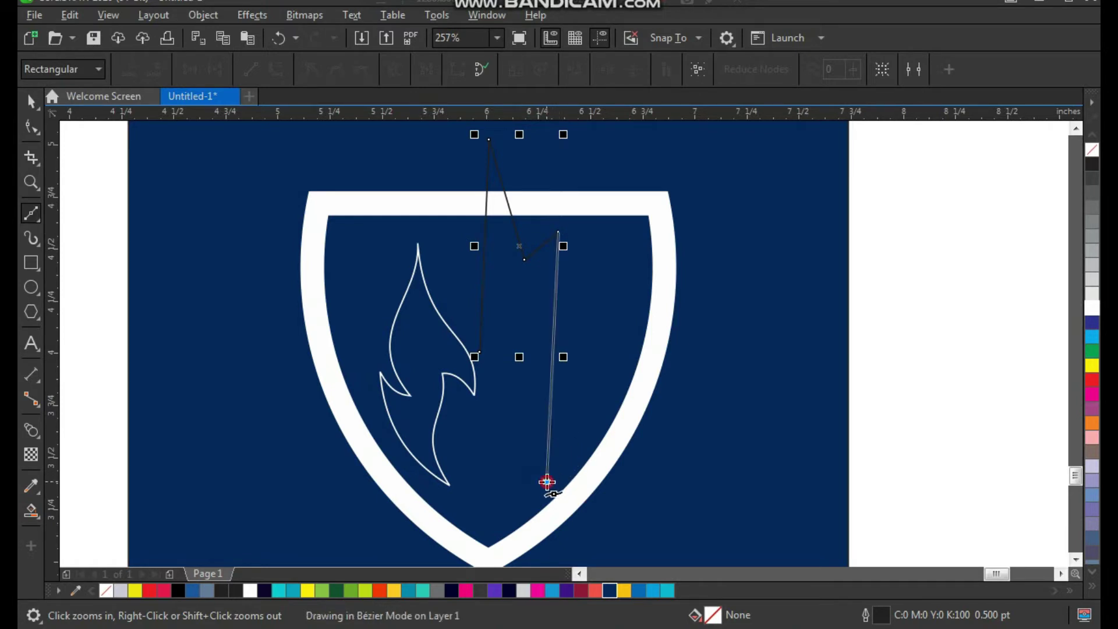
{"action": "left_click", "coordinate": [563, 367]}
{"action": "left_click", "coordinate": [537, 412]}
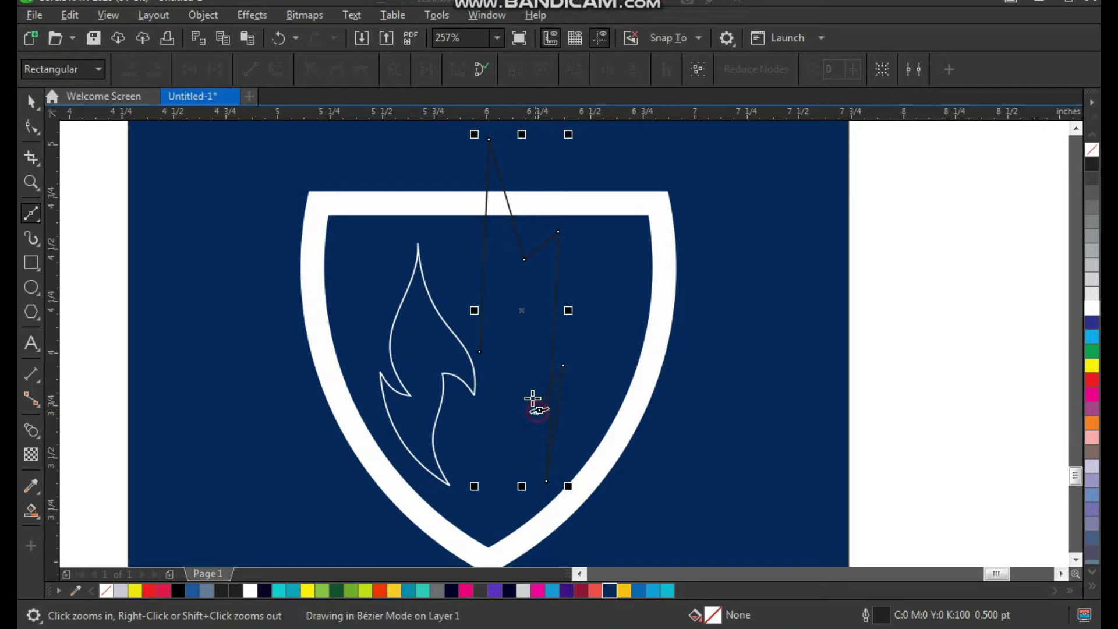
{"action": "left_click", "coordinate": [513, 287]}
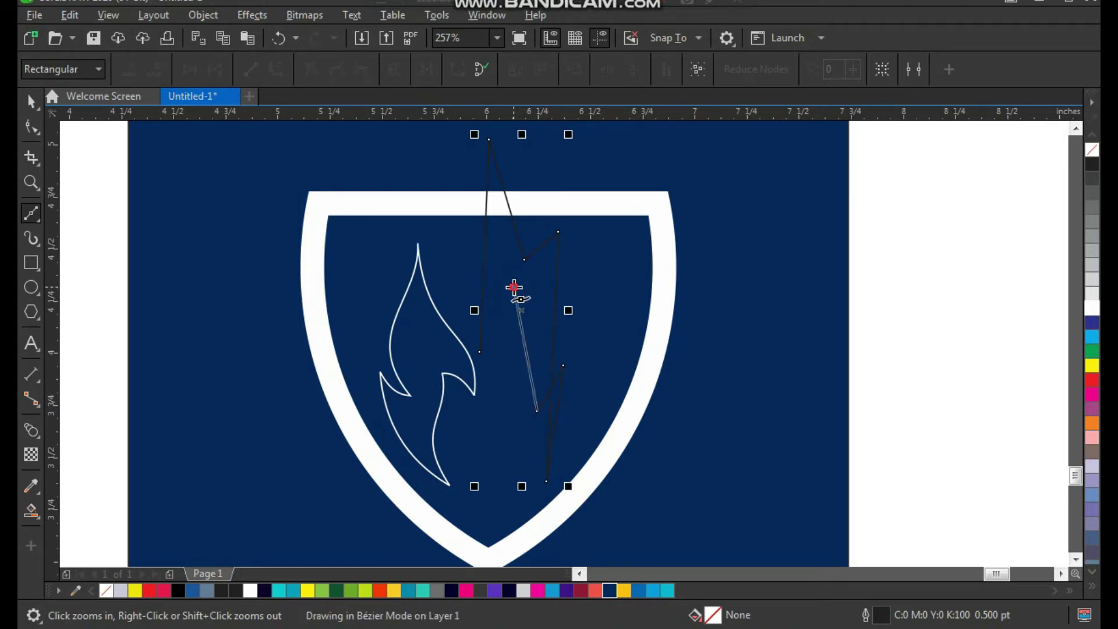
{"action": "left_click", "coordinate": [481, 353]}
{"action": "key", "text": "space"}
{"action": "right_click", "coordinate": [1092, 308]}
Step: Select all eight nodes of the zigzag shape and convert its straight segments to curves
{"action": "key", "text": "F3"}
{"action": "key", "text": "F2"}
{"action": "left_click_drag", "start_coordinate": [430, 228], "coordinate": [593, 452]}
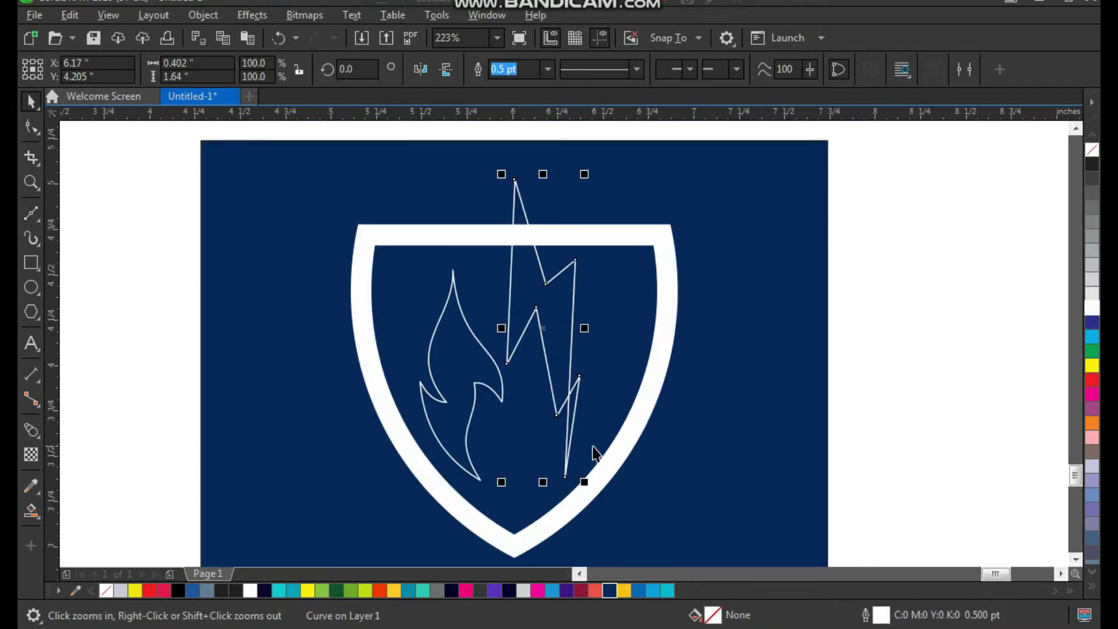
{"action": "key", "text": "F10"}
{"action": "left_click_drag", "start_coordinate": [431, 155], "coordinate": [687, 519]}
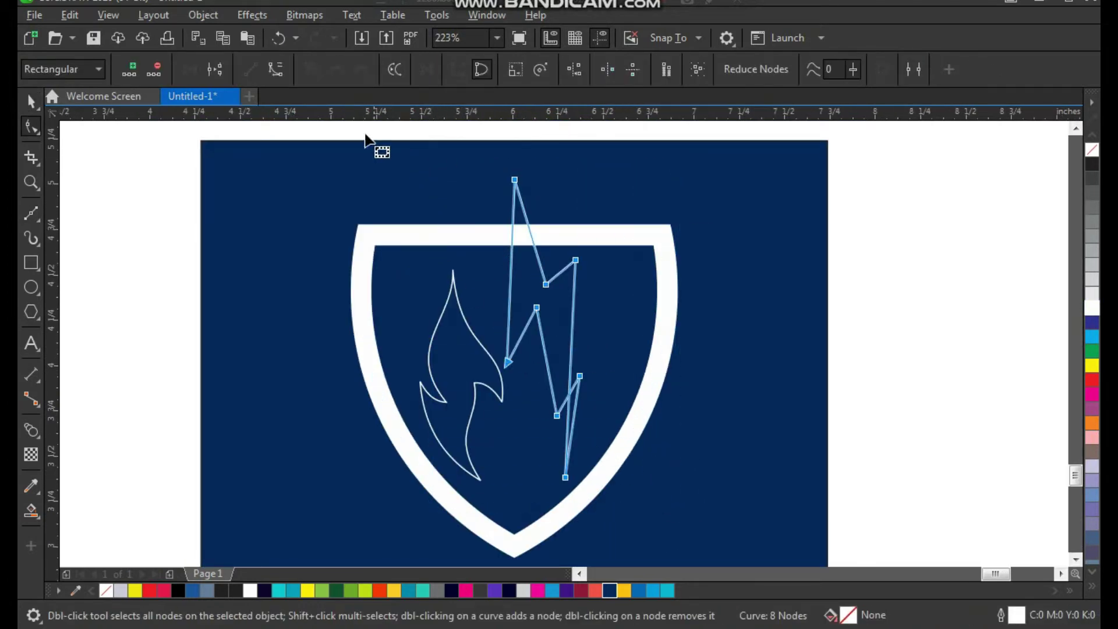
Step: Bend the zigzag shape's long left edge into an S-curve from the top tip down to the left point
{"action": "key", "text": "F2"}
{"action": "left_click_drag", "start_coordinate": [410, 146], "coordinate": [608, 411]}
{"action": "left_click", "coordinate": [582, 236]}
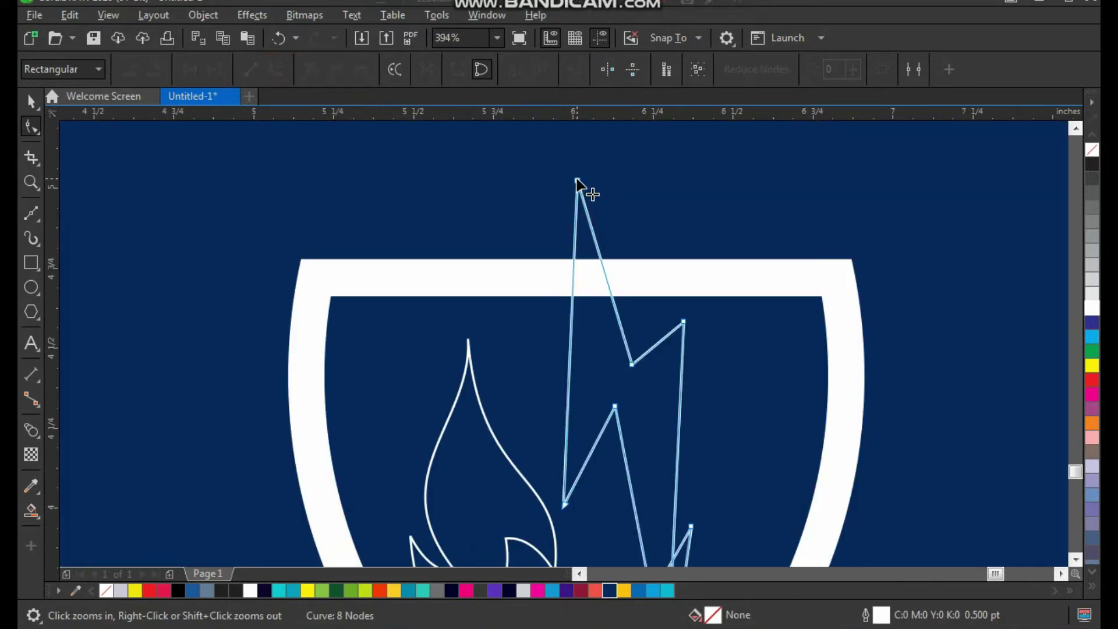
{"action": "left_click", "coordinate": [576, 181]}
{"action": "left_click_drag", "start_coordinate": [568, 398], "coordinate": [415, 346]}
Step: Shape the edge from the top tip down to the upper-right notch into an S-curve
{"action": "scroll", "coordinate": [556, 369], "scroll_direction": "down", "scroll_amount": 3}
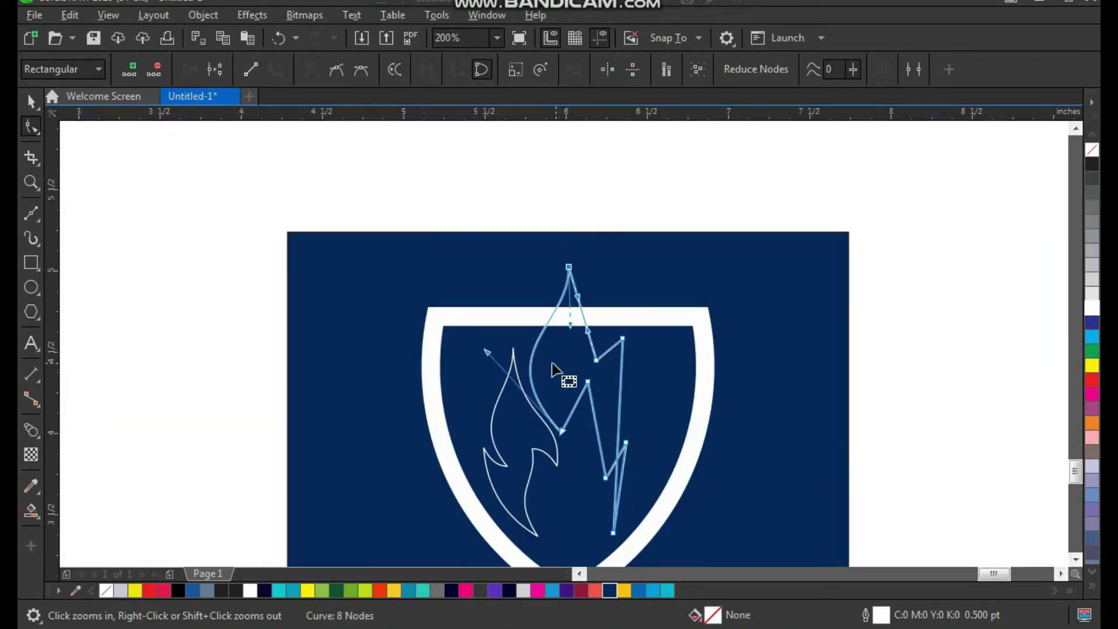
{"action": "left_click_drag", "start_coordinate": [487, 269], "coordinate": [737, 537]}
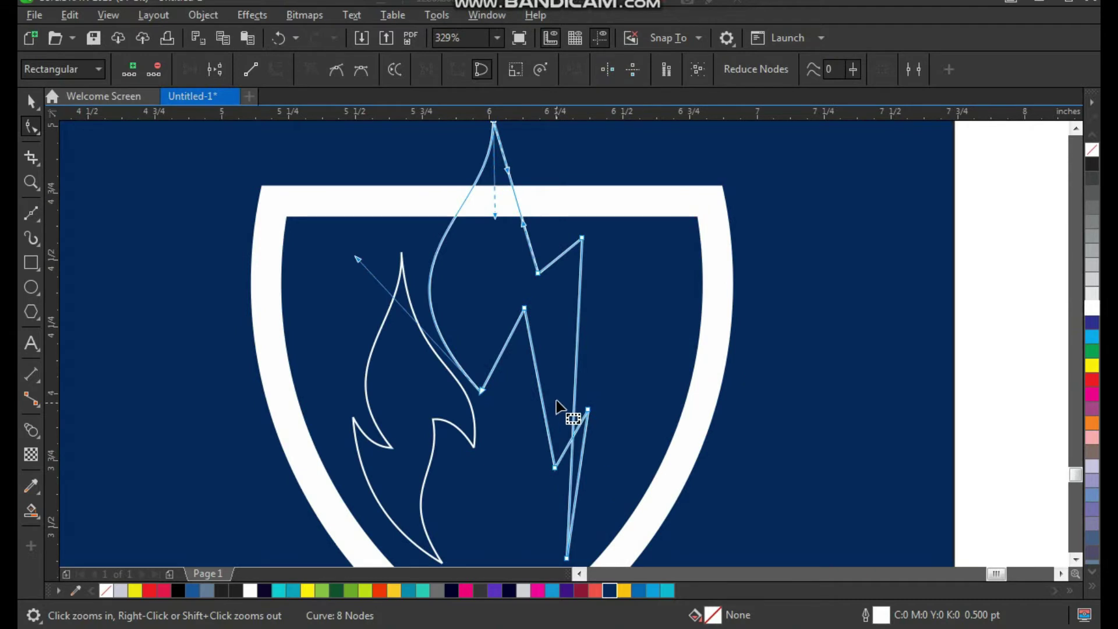
{"action": "left_click_drag", "start_coordinate": [339, 365], "coordinate": [593, 168]}
{"action": "scroll", "coordinate": [610, 336], "scroll_direction": "down", "scroll_amount": 1}
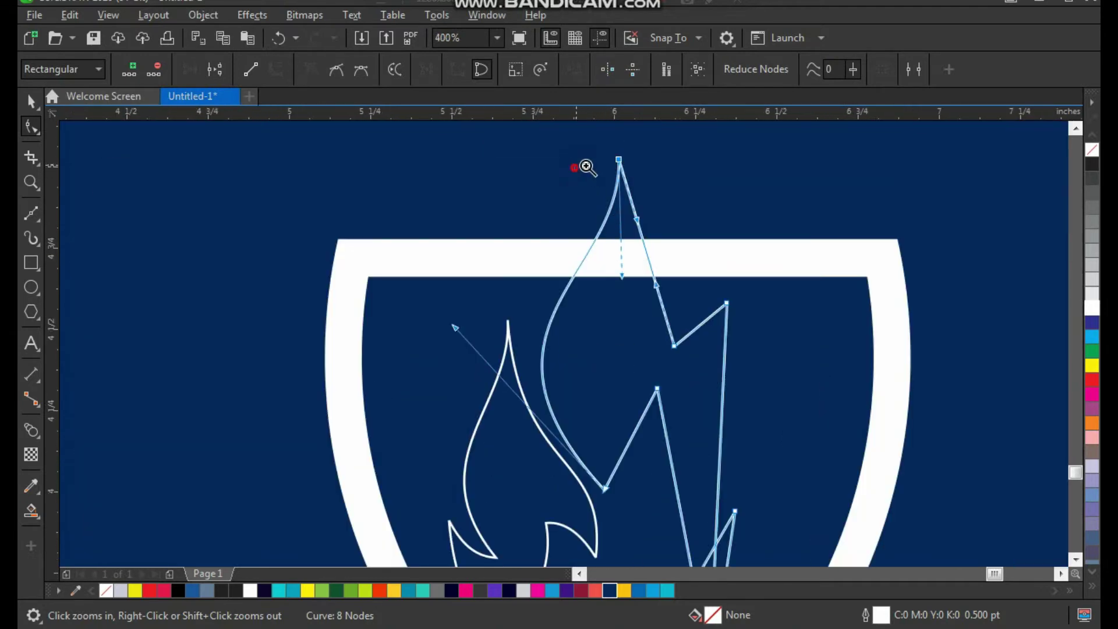
{"action": "scroll", "coordinate": [611, 325], "scroll_direction": "up", "scroll_amount": 1}
{"action": "left_click_drag", "start_coordinate": [493, 218], "coordinate": [591, 204]}
{"action": "left_click_drag", "start_coordinate": [525, 337], "coordinate": [449, 353]}
Step: Bow the shape's long right edge outward to the bottom point and sag the short upper-right notch edge downward
{"action": "scroll", "coordinate": [507, 355], "scroll_direction": "down", "scroll_amount": 1}
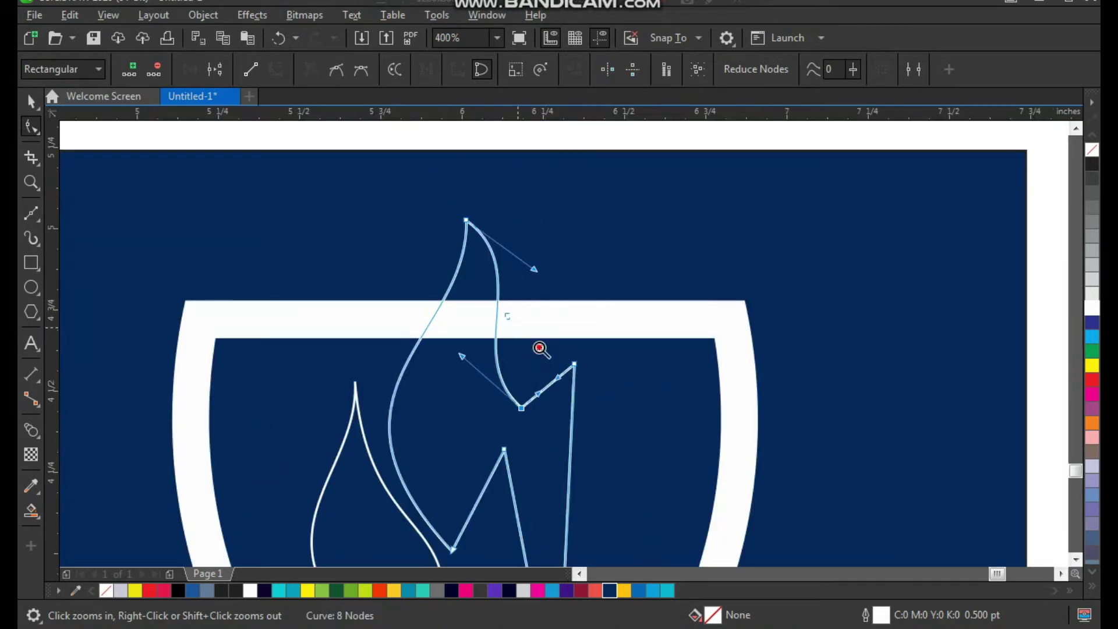
{"action": "scroll", "coordinate": [520, 365], "scroll_direction": "up", "scroll_amount": 2}
{"action": "left_click_drag", "start_coordinate": [547, 354], "coordinate": [530, 315]}
{"action": "scroll", "coordinate": [508, 329], "scroll_direction": "down", "scroll_amount": 2}
{"action": "left_click_drag", "start_coordinate": [458, 284], "coordinate": [572, 458]}
{"action": "scroll", "coordinate": [561, 233], "scroll_direction": "down", "scroll_amount": 2}
{"action": "left_click_drag", "start_coordinate": [499, 194], "coordinate": [677, 480]}
{"action": "left_click_drag", "start_coordinate": [504, 279], "coordinate": [571, 334]}
{"action": "left_click_drag", "start_coordinate": [500, 397], "coordinate": [577, 431]}
{"action": "left_click_drag", "start_coordinate": [578, 318], "coordinate": [594, 324]}
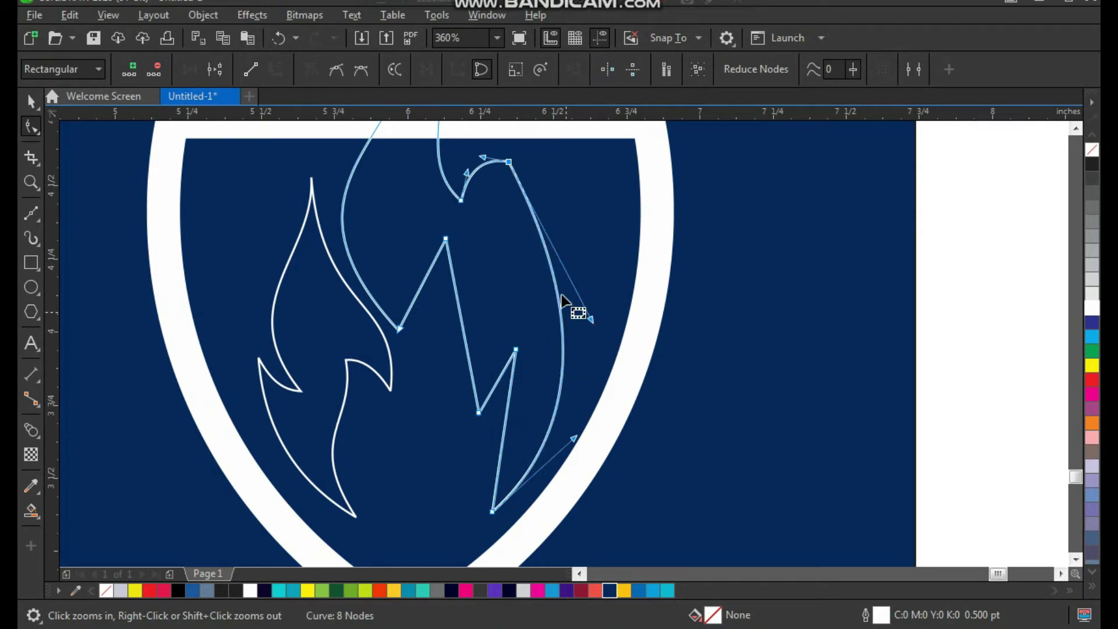
{"action": "left_click_drag", "start_coordinate": [390, 269], "coordinate": [605, 135]}
{"action": "left_click_drag", "start_coordinate": [513, 223], "coordinate": [572, 301]}
Step: Arch the short inner edge rising from the left point and bend the adjoining inner edge into an S-curve down to the lower notch
{"action": "key", "text": "F3"}
{"action": "key", "text": "F2"}
{"action": "left_click_drag", "start_coordinate": [401, 276], "coordinate": [618, 531]}
{"action": "left_click_drag", "start_coordinate": [635, 168], "coordinate": [378, 472]}
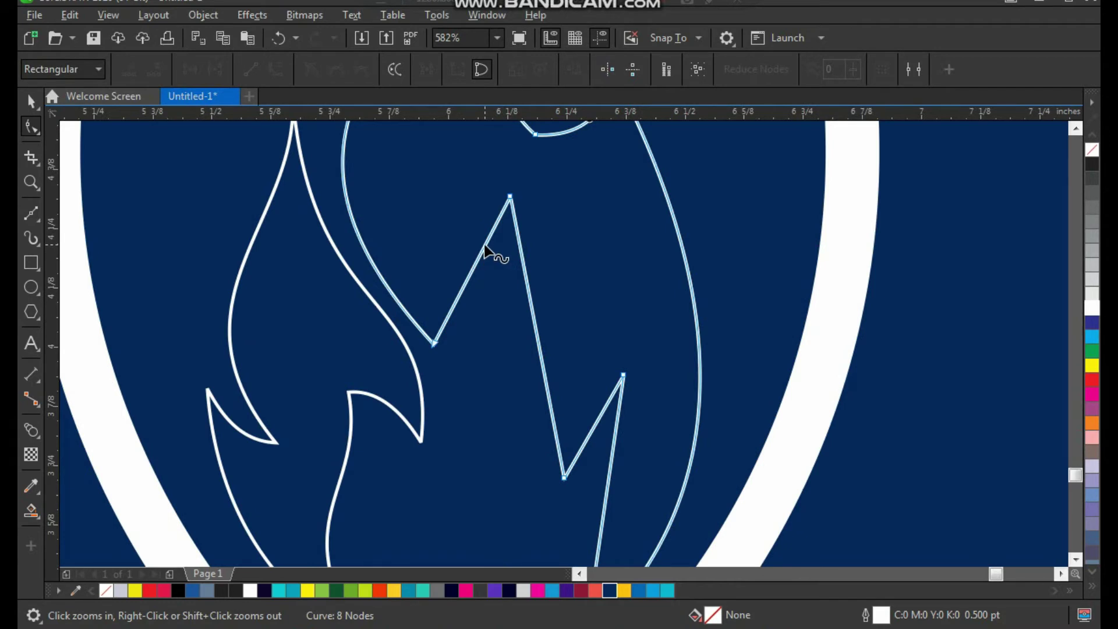
{"action": "left_click_drag", "start_coordinate": [480, 257], "coordinate": [446, 234]}
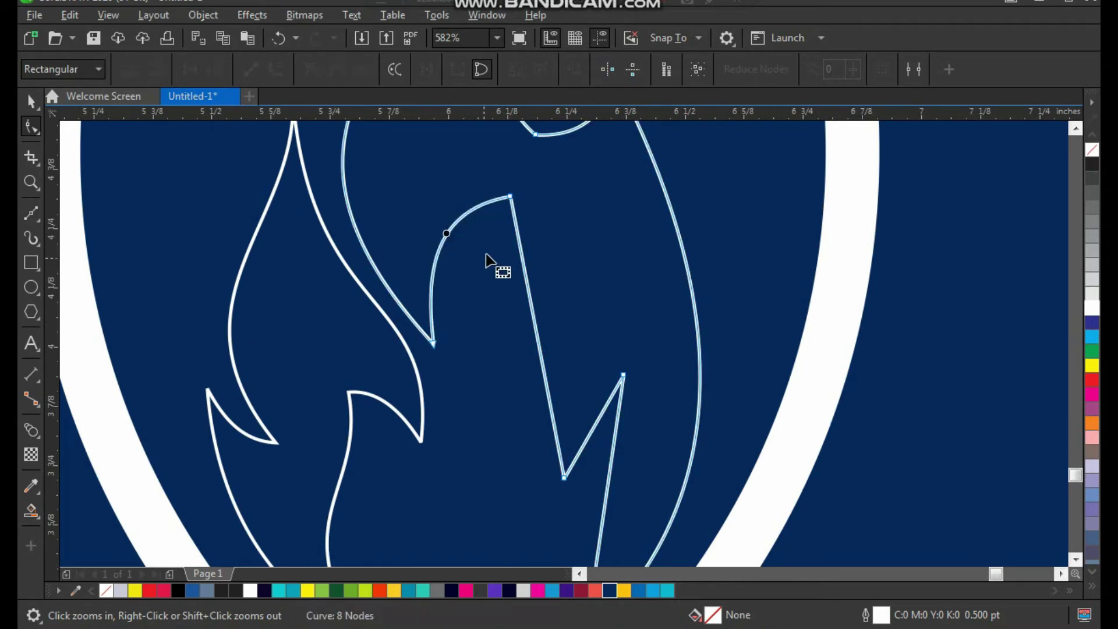
{"action": "left_click", "coordinate": [510, 196]}
{"action": "left_click_drag", "start_coordinate": [527, 294], "coordinate": [512, 373]}
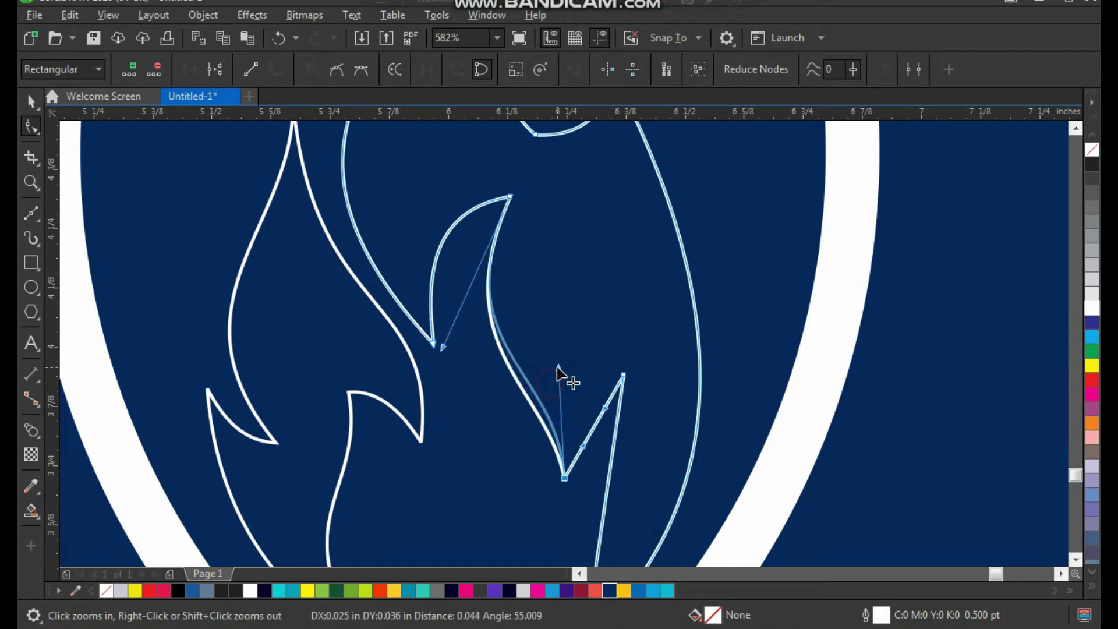
Step: Bow the inner edge of the bottom spike outward, sag the short lower notch edge, and deselect the finished flame
{"action": "scroll", "coordinate": [569, 375], "scroll_direction": "down", "scroll_amount": 2}
{"action": "scroll", "coordinate": [568, 419], "scroll_direction": "up", "scroll_amount": 4}
{"action": "left_click_drag", "start_coordinate": [484, 311], "coordinate": [523, 318]}
{"action": "scroll", "coordinate": [474, 277], "scroll_direction": "down", "scroll_amount": 2}
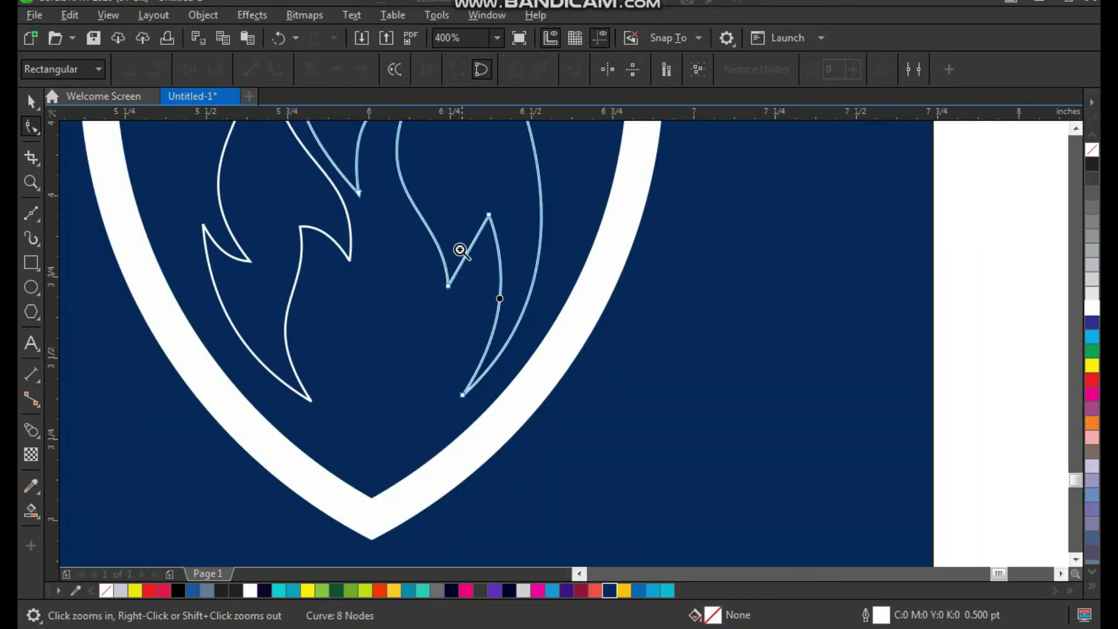
{"action": "scroll", "coordinate": [454, 228], "scroll_direction": "up", "scroll_amount": 5}
{"action": "left_click_drag", "start_coordinate": [580, 321], "coordinate": [598, 390]}
{"action": "scroll", "coordinate": [598, 391], "scroll_direction": "down", "scroll_amount": 6}
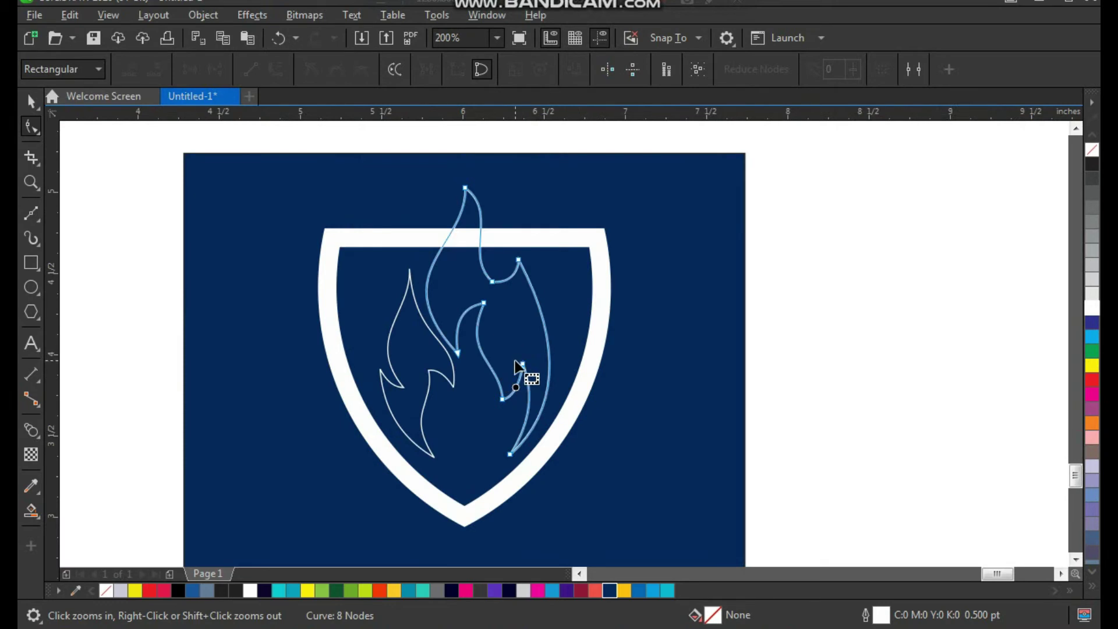
{"action": "key", "text": "space"}
{"action": "left_click", "coordinate": [753, 289]}
Step: Draw a slanted two-node Bézier line, about 0.24 by 0.41 in, beside the large flame's tip across the shield's top bar
{"action": "key", "text": "z"}
{"action": "left_click_drag", "start_coordinate": [646, 133], "coordinate": [352, 440]}
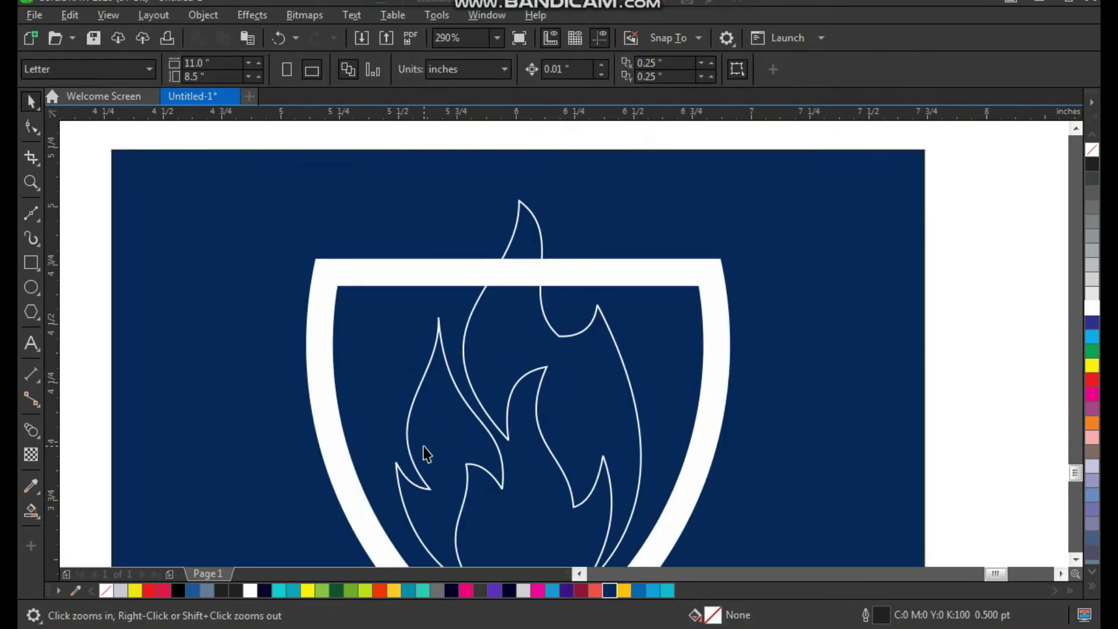
{"action": "left_click_drag", "start_coordinate": [400, 154], "coordinate": [585, 370]}
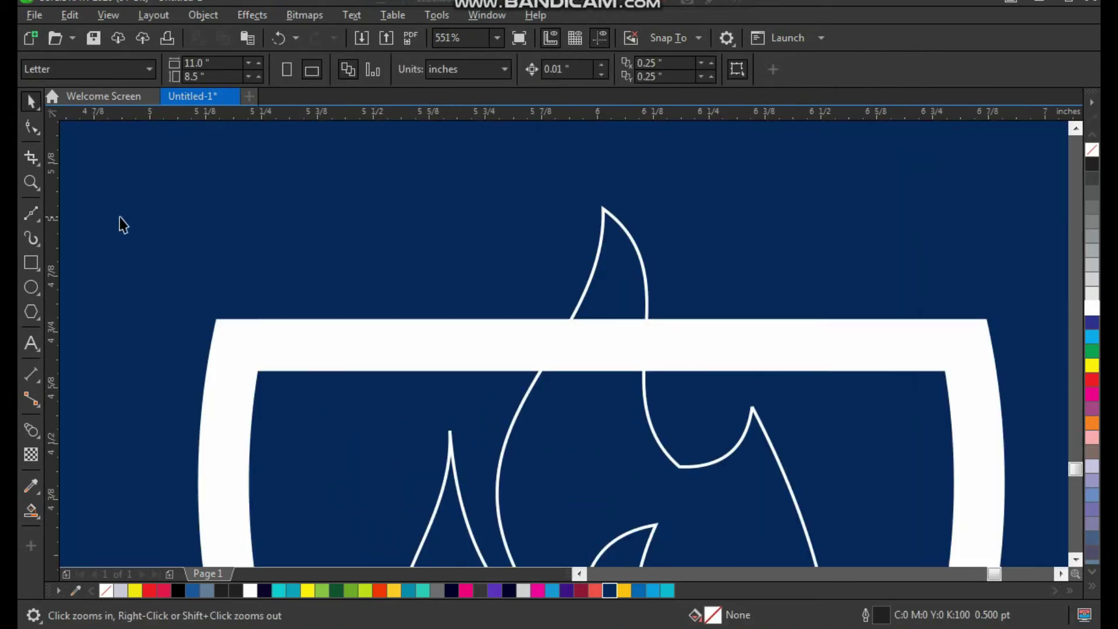
{"action": "left_click", "coordinate": [36, 211]}
{"action": "left_click", "coordinate": [466, 407]}
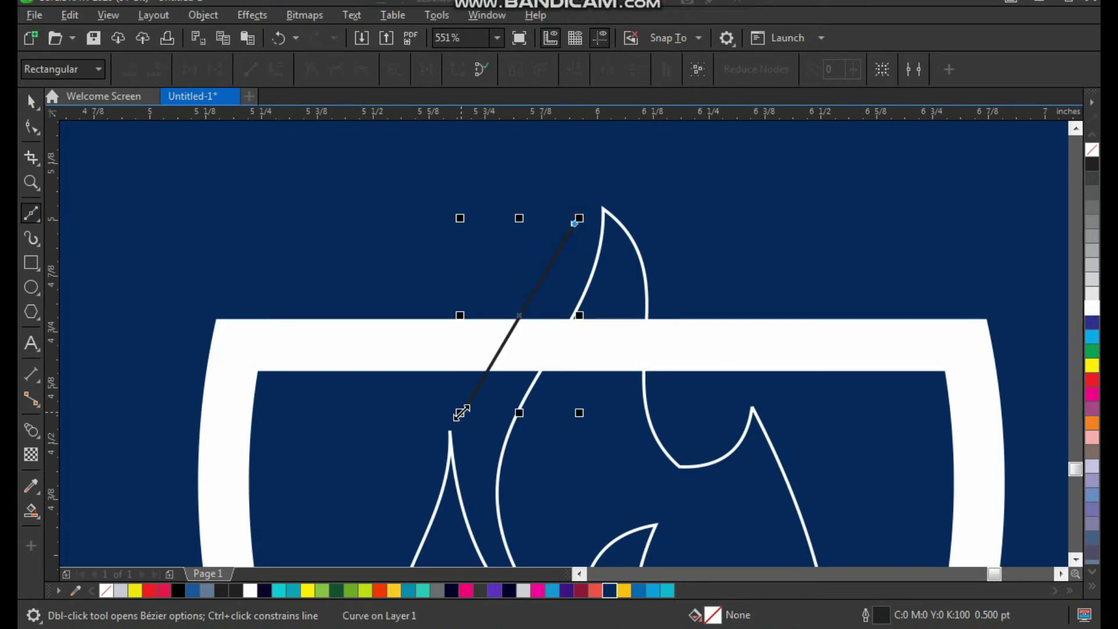
{"action": "key", "text": "space"}
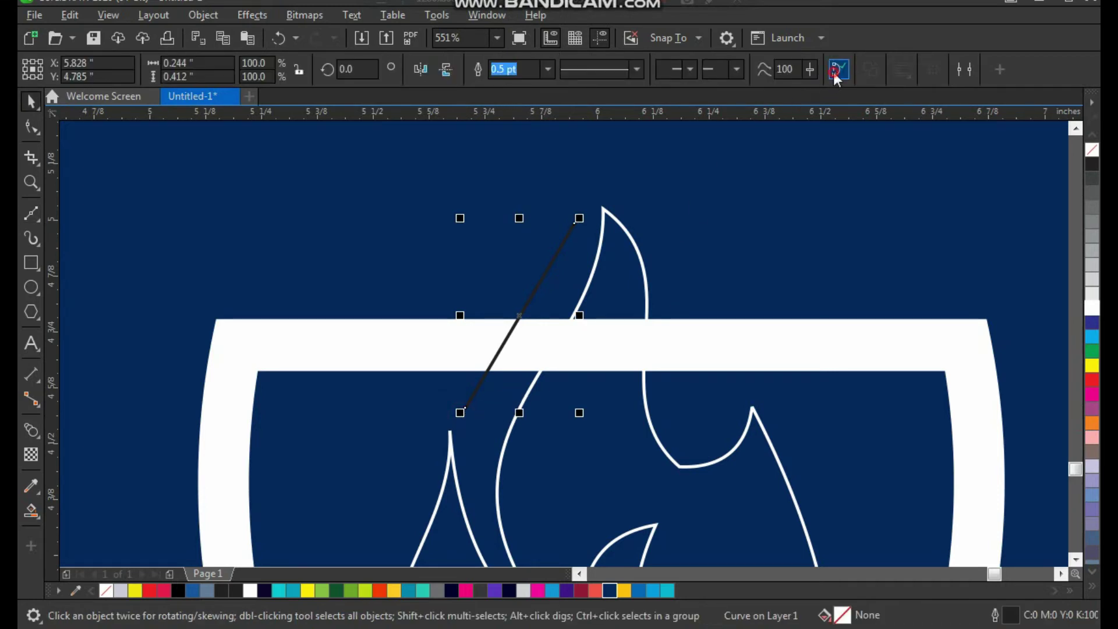
Step: Convert the slanted line to a curve and bow it outward to the upper left
{"action": "key", "text": "F2"}
{"action": "left_click_drag", "start_coordinate": [445, 166], "coordinate": [703, 474]}
{"action": "key", "text": "F10"}
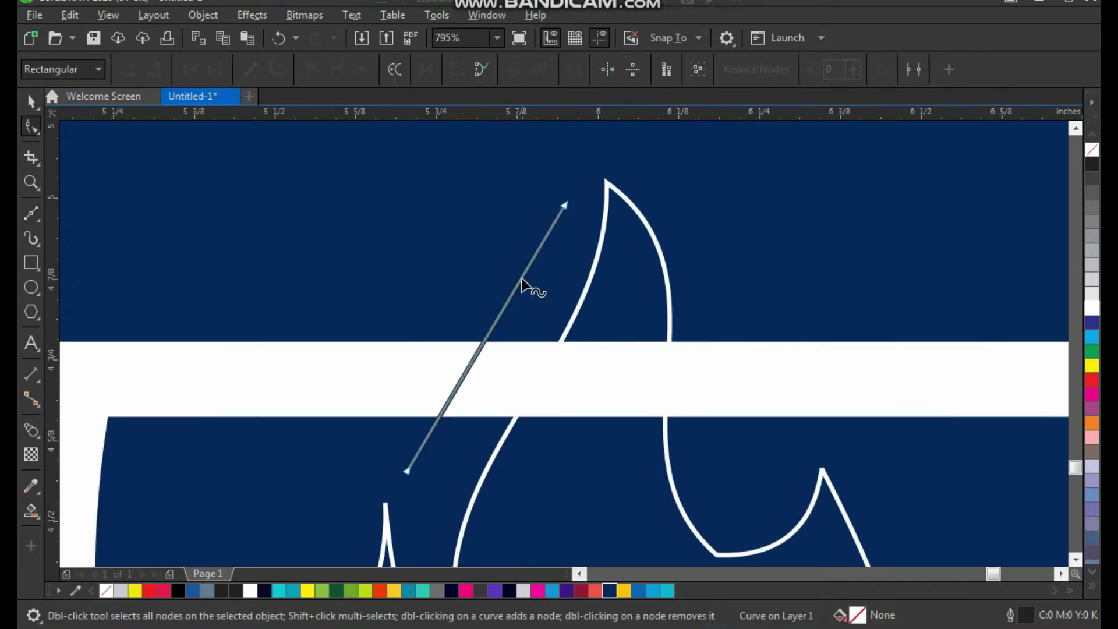
{"action": "left_click_drag", "start_coordinate": [605, 165], "coordinate": [378, 483]}
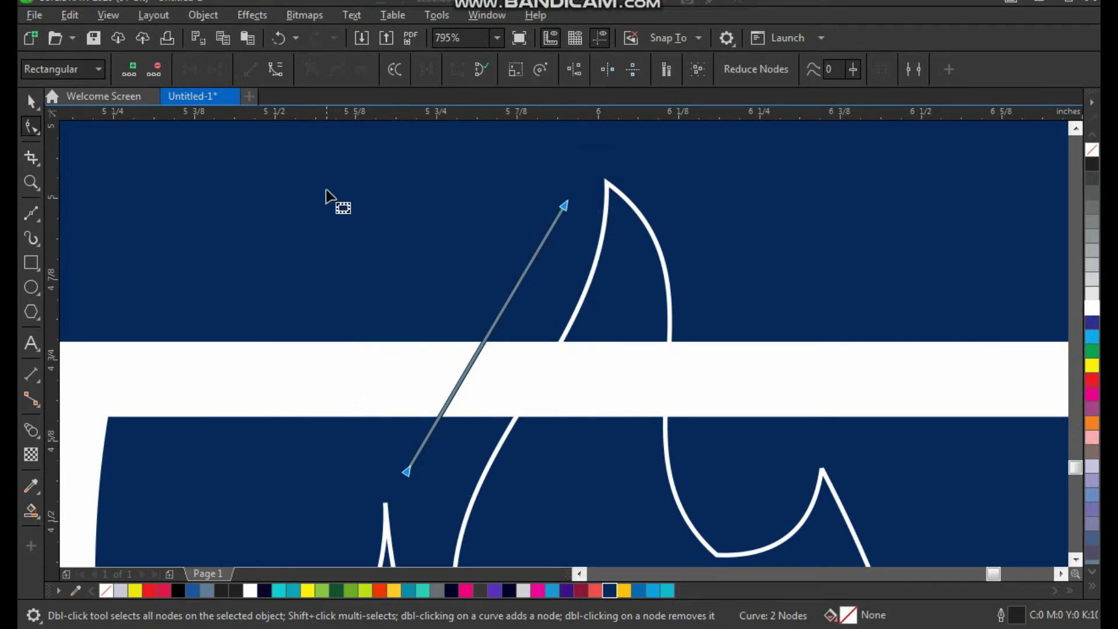
{"action": "left_click", "coordinate": [278, 75]}
{"action": "left_click_drag", "start_coordinate": [501, 316], "coordinate": [442, 290]}
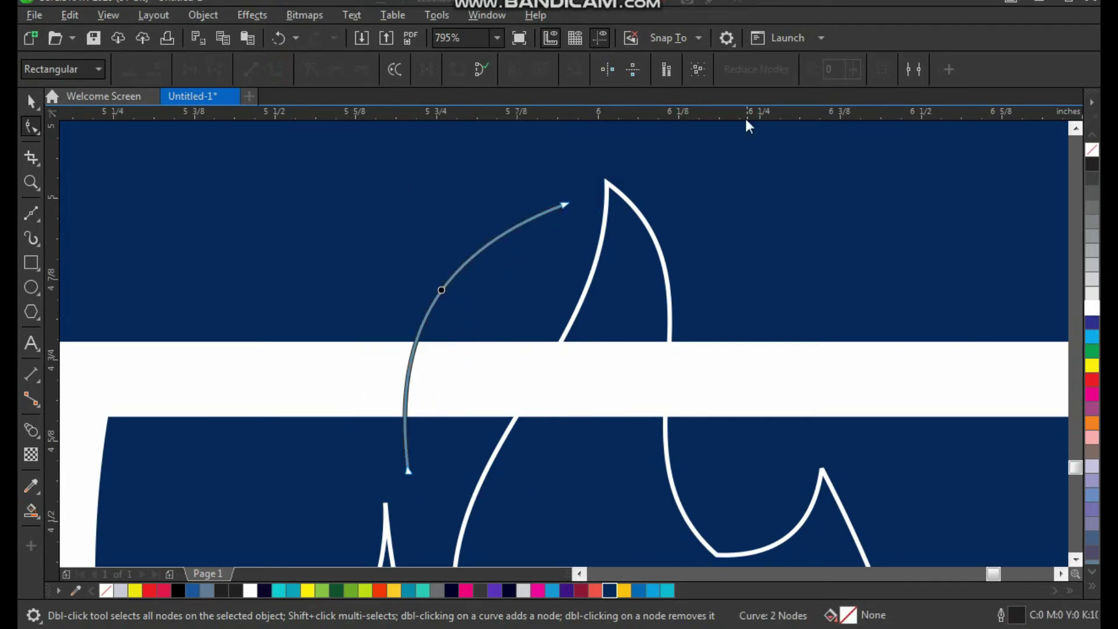
Step: Close the bowed curve with a straight segment and convert that segment to a curve
{"action": "key", "text": "space"}
{"action": "left_click", "coordinate": [832, 70]}
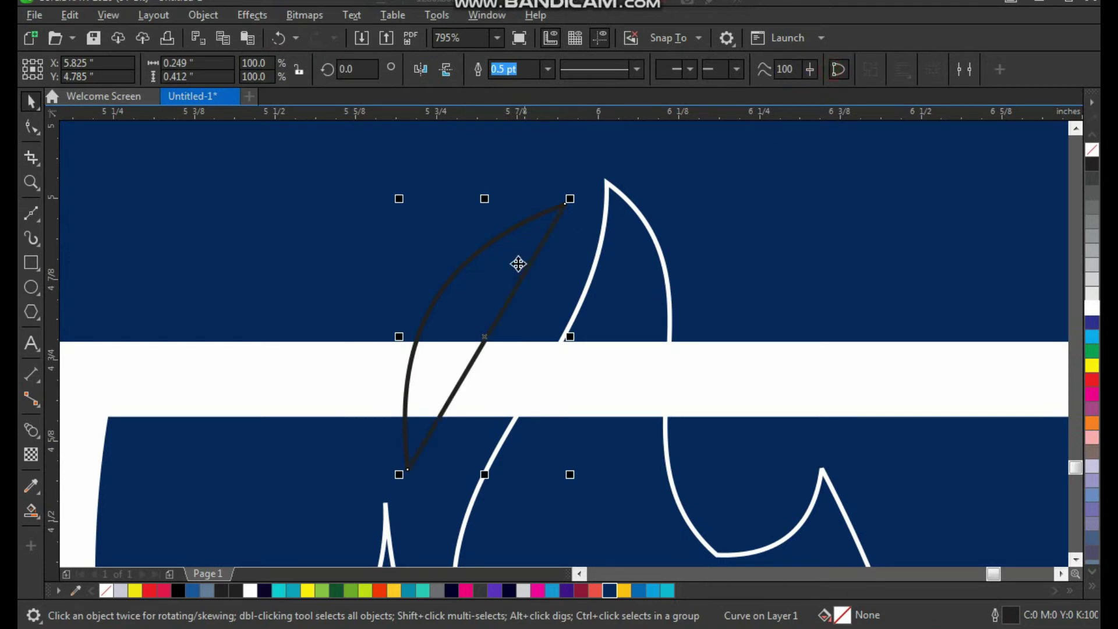
{"action": "key", "text": "space"}
{"action": "left_click", "coordinate": [515, 288]}
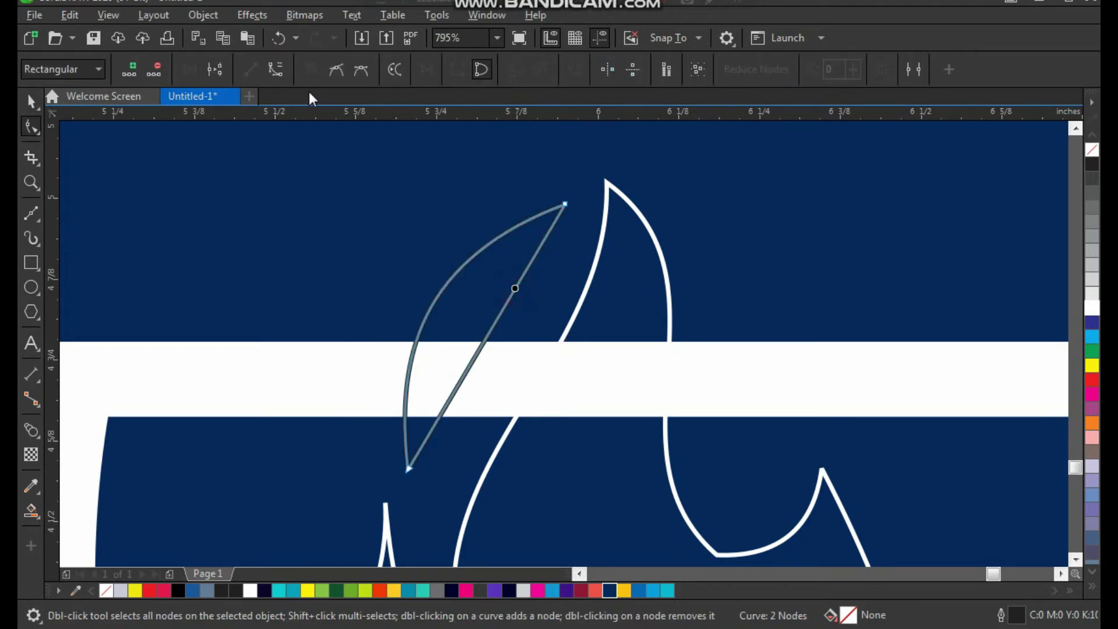
{"action": "left_click", "coordinate": [276, 69]}
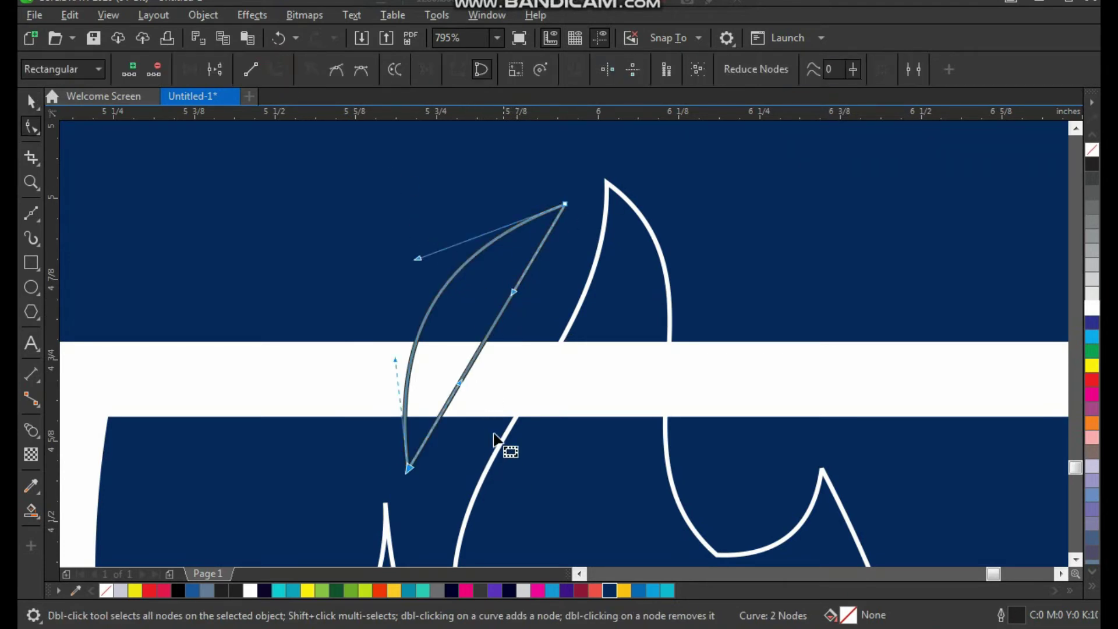
Step: Adjust the curve handles on both sides to form a slim, S-curved flame sliver about 0.25 by 0.41 in
{"action": "left_click", "coordinate": [450, 377]}
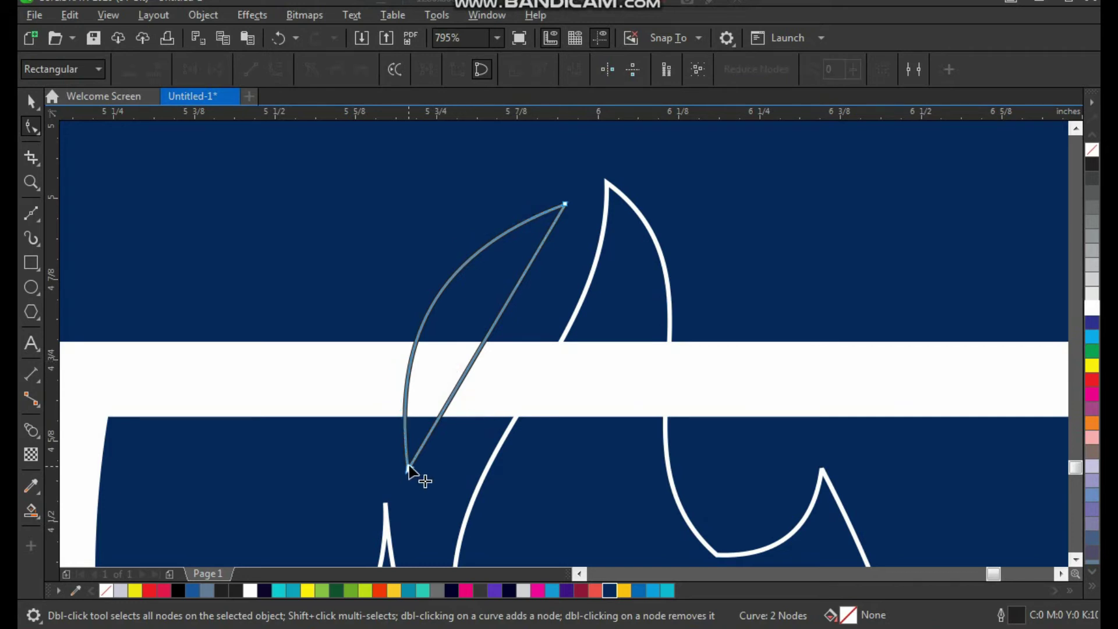
{"action": "left_click", "coordinate": [409, 469]}
{"action": "left_click_drag", "start_coordinate": [460, 385], "coordinate": [432, 372]}
{"action": "left_click_drag", "start_coordinate": [515, 293], "coordinate": [543, 312]}
{"action": "left_click_drag", "start_coordinate": [395, 361], "coordinate": [385, 346]}
{"action": "left_click_drag", "start_coordinate": [418, 258], "coordinate": [437, 285]}
{"action": "key", "text": "space"}
Step: Set the small flame sliver's outline colour to white
{"action": "scroll", "coordinate": [472, 295], "scroll_direction": "down", "scroll_amount": 1}
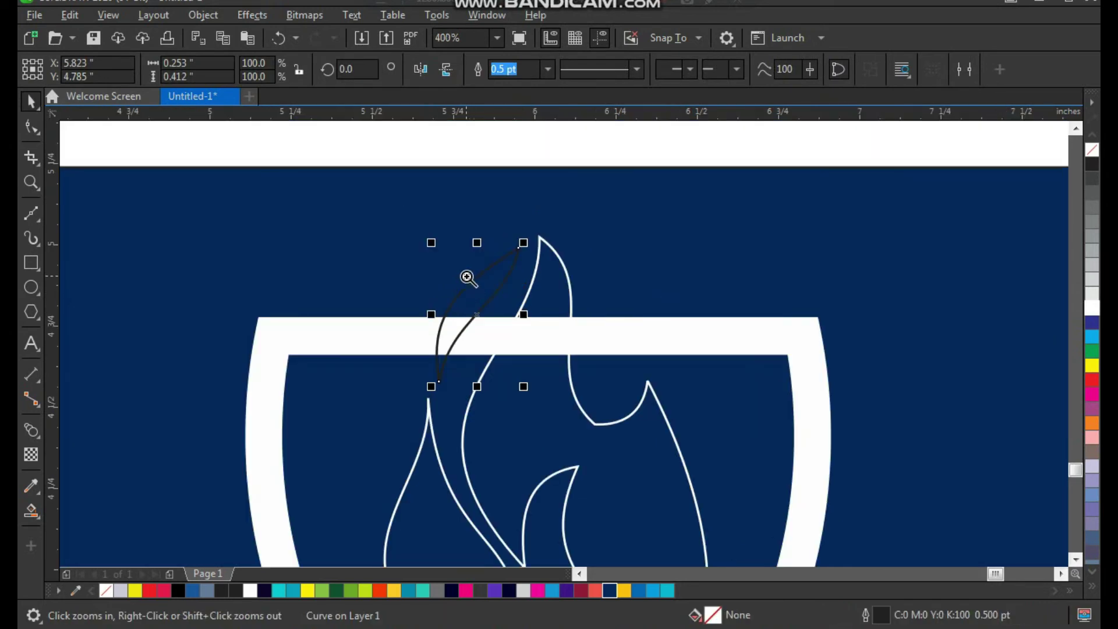
{"action": "scroll", "coordinate": [468, 277], "scroll_direction": "down", "scroll_amount": 1}
{"action": "left_click_drag", "start_coordinate": [341, 214], "coordinate": [662, 562]}
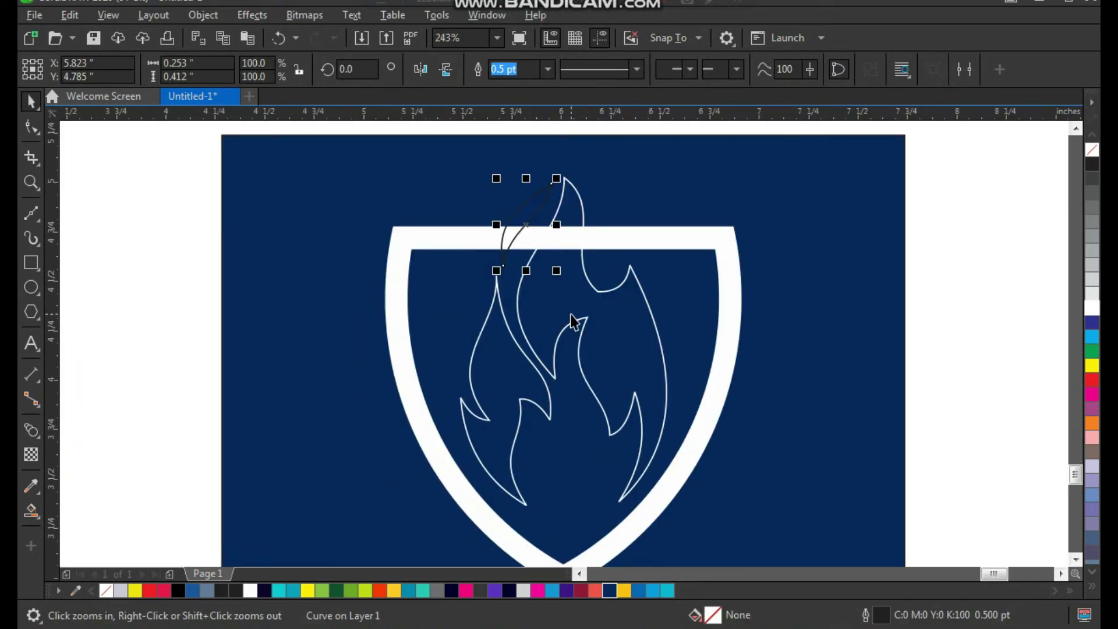
{"action": "key", "text": "F7"}
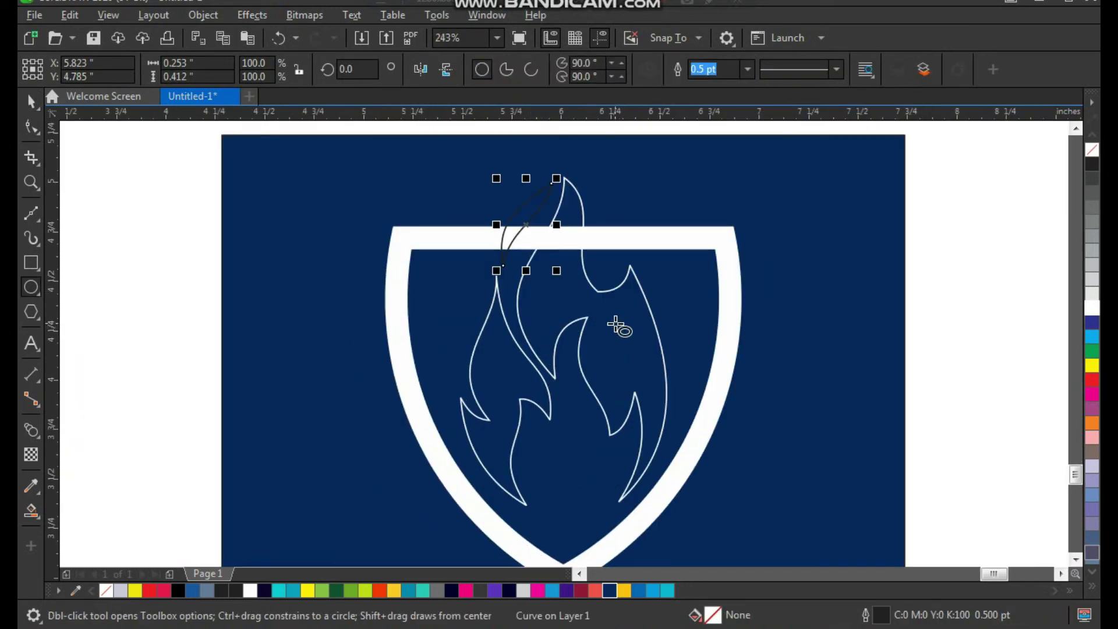
{"action": "key", "text": "space"}
{"action": "key", "text": "z"}
{"action": "left_click_drag", "start_coordinate": [481, 174], "coordinate": [570, 273]}
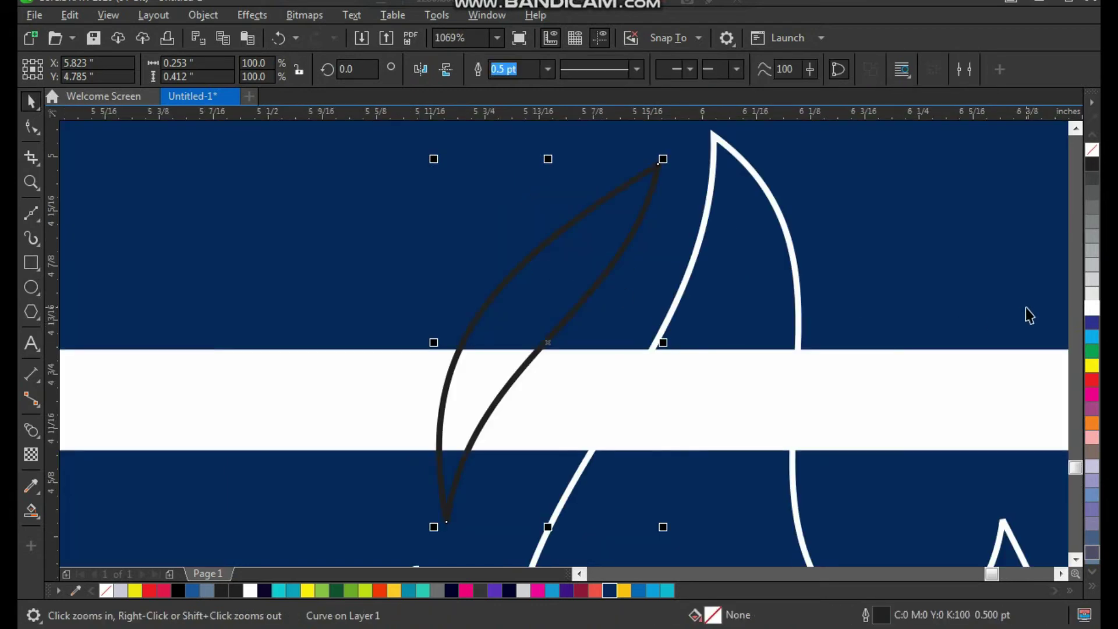
{"action": "right_click", "coordinate": [1085, 306]}
{"action": "right_click", "coordinate": [1092, 305]}
Step: Select all three flame shapes together and fill them with yellow (C0 M0 Y100 K0)
{"action": "scroll", "coordinate": [530, 248], "scroll_direction": "down", "scroll_amount": 3}
{"action": "key", "text": "F2"}
{"action": "left_click_drag", "start_coordinate": [454, 163], "coordinate": [649, 377]}
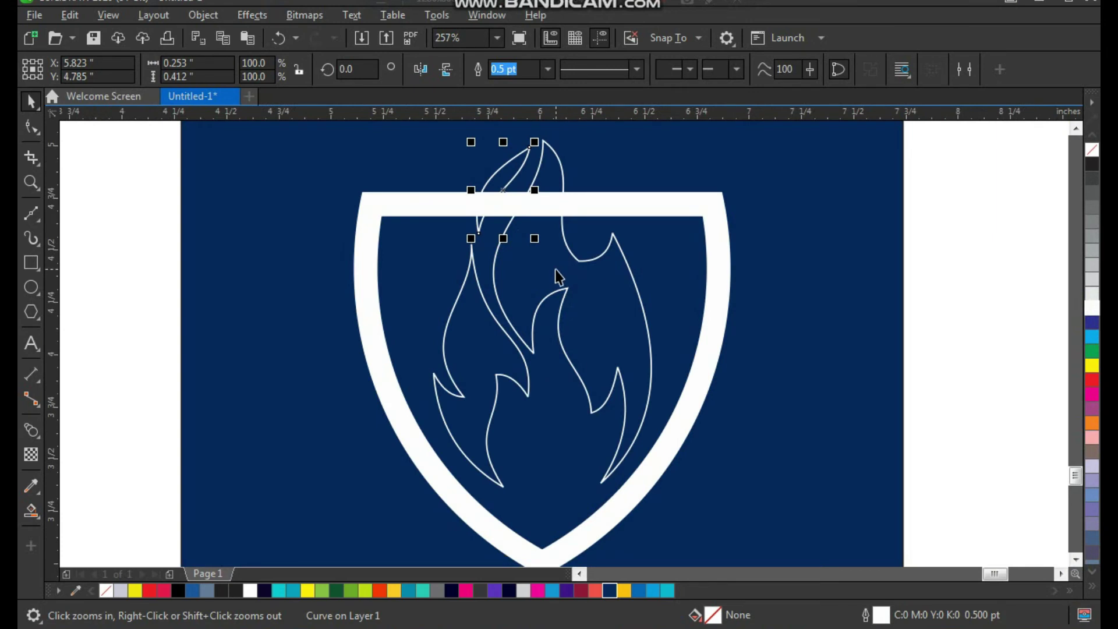
{"action": "left_click", "coordinate": [554, 271], "text": "shift"}
{"action": "left_click", "coordinate": [484, 356], "text": "shift"}
{"action": "left_click", "coordinate": [1093, 367]}
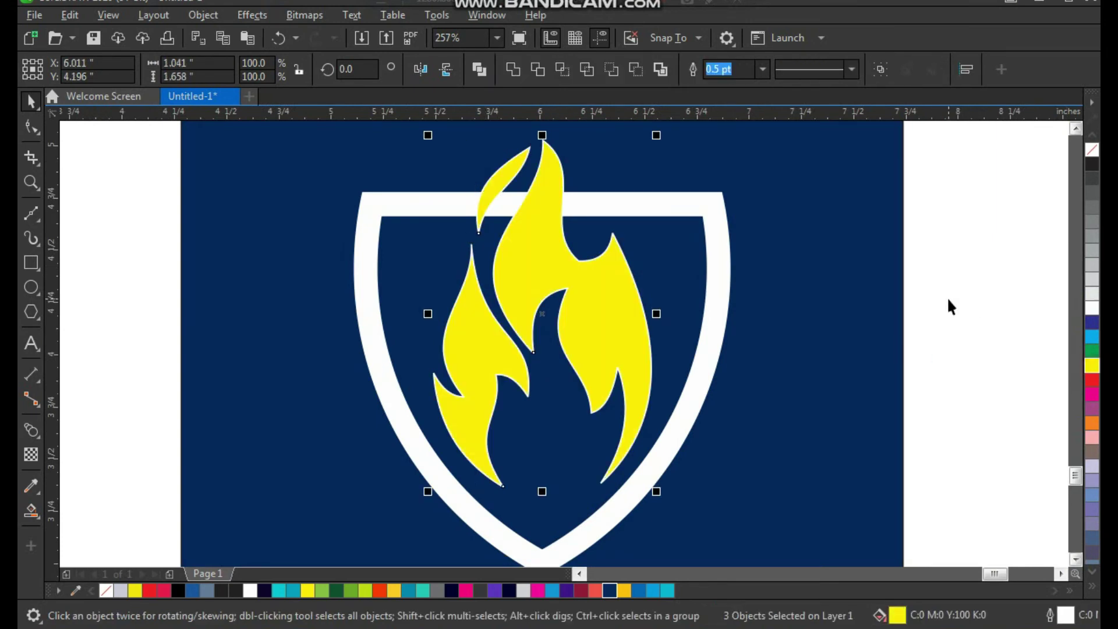
{"action": "left_click", "coordinate": [948, 298]}
Step: Draw a closed six-node Bézier shape, about 0.49 by 0.38 in, around the flames where they cross the shield's top bar
{"action": "scroll", "coordinate": [687, 361], "scroll_direction": "down", "scroll_amount": 3}
{"action": "key", "text": "F2"}
{"action": "left_click_drag", "start_coordinate": [511, 210], "coordinate": [747, 458]}
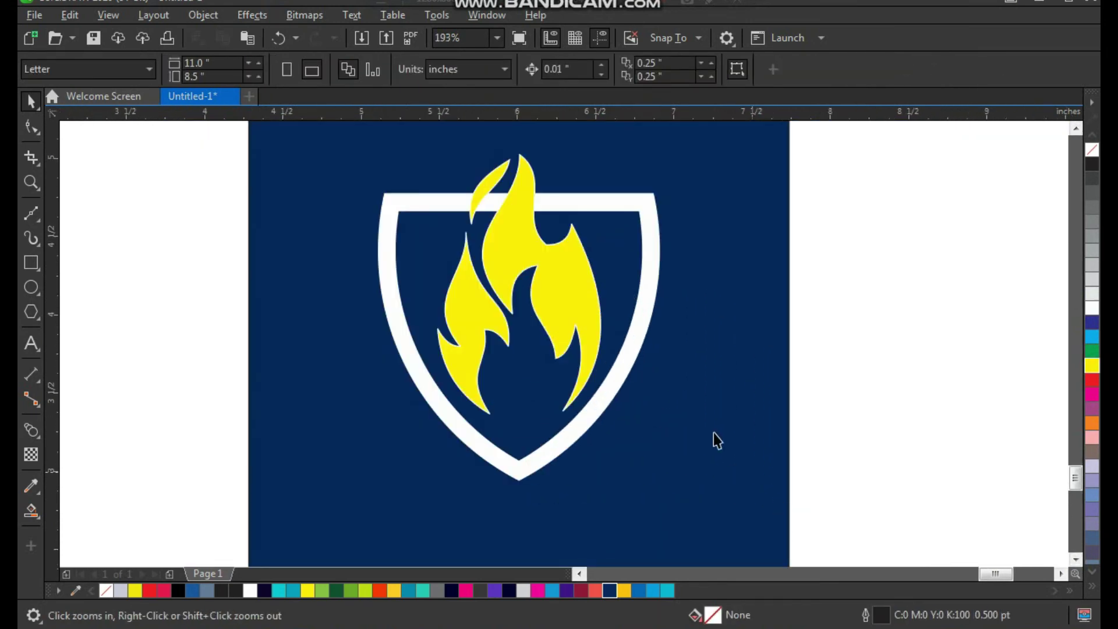
{"action": "left_click_drag", "start_coordinate": [470, 169], "coordinate": [589, 275]}
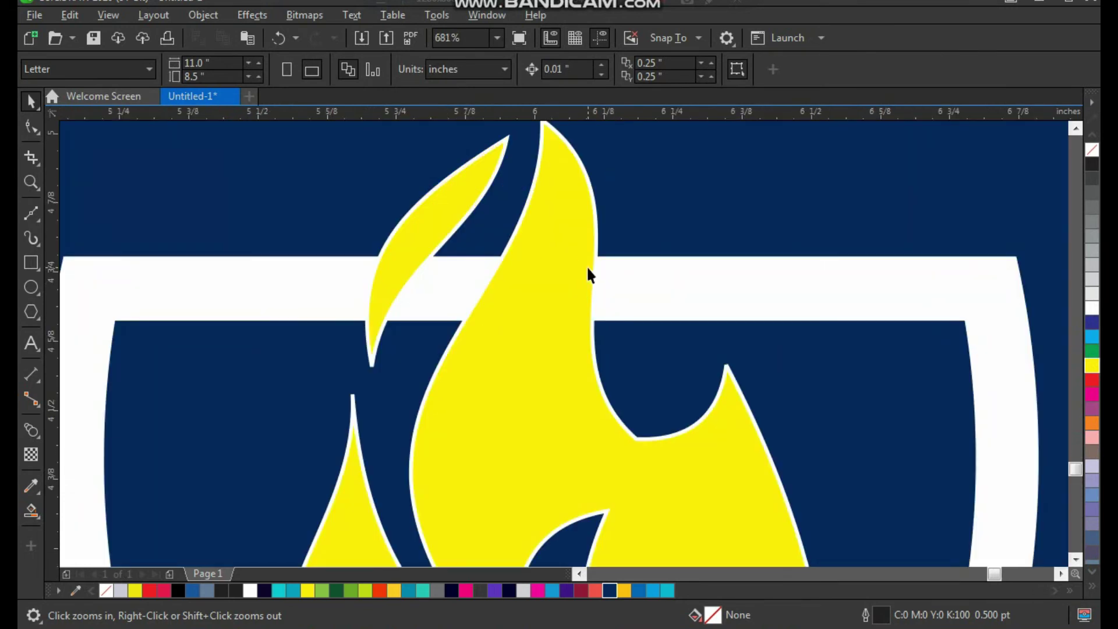
{"action": "left_click", "coordinate": [31, 213]}
{"action": "left_click", "coordinate": [351, 327]}
{"action": "left_click", "coordinate": [505, 393]}
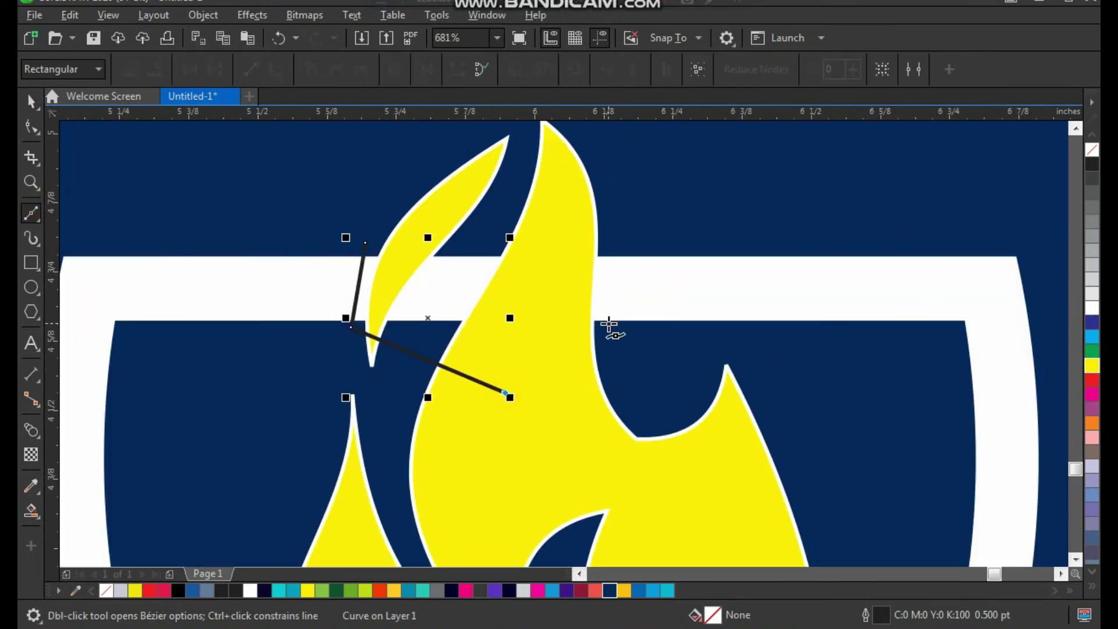
{"action": "left_click", "coordinate": [607, 322]}
{"action": "left_click", "coordinate": [619, 251]}
{"action": "left_click", "coordinate": [615, 185]}
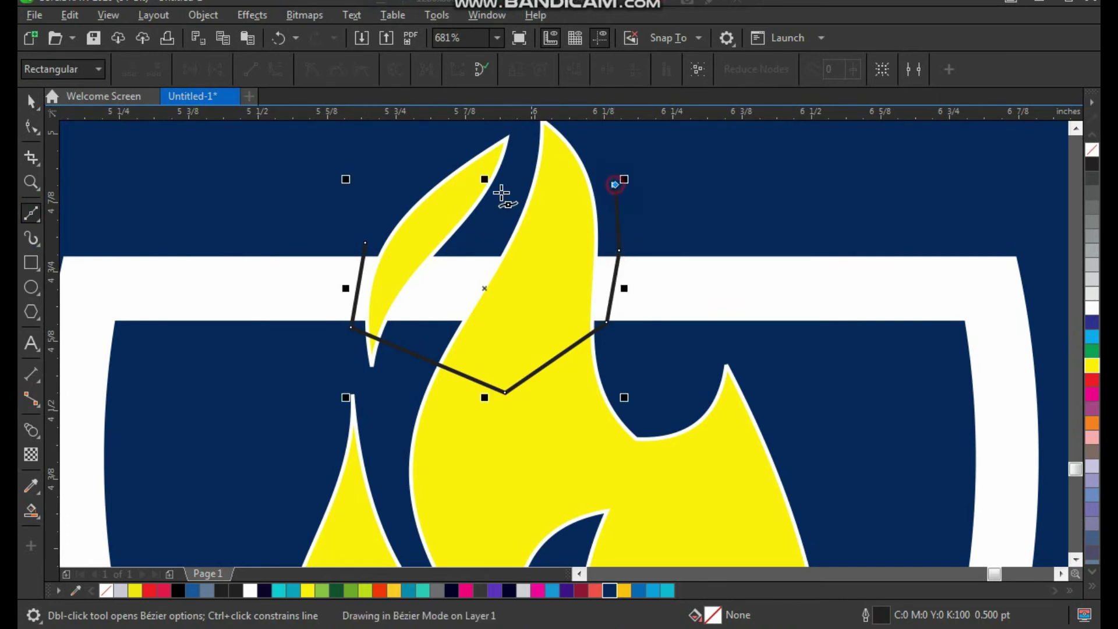
{"action": "left_click", "coordinate": [366, 243]}
{"action": "key", "text": "space"}
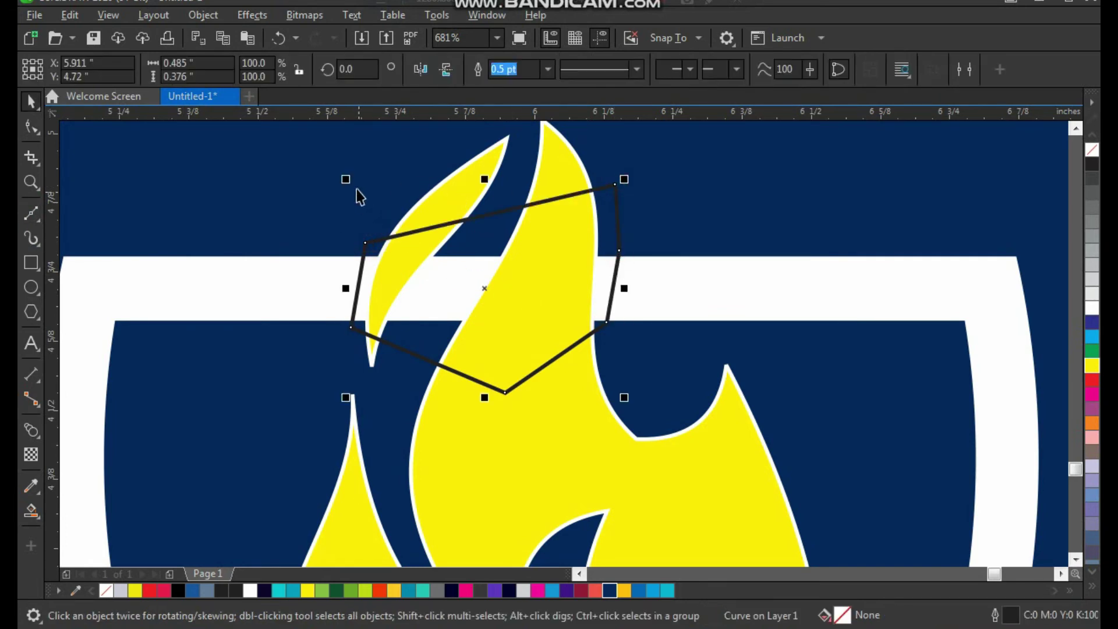
Step: Move the left-hand nodes of the six-node cutting shape outward, widening it to about 0.498 in around the flame sliver
{"action": "left_click", "coordinate": [298, 153]}
{"action": "key", "text": "F2"}
{"action": "left_click_drag", "start_coordinate": [276, 145], "coordinate": [510, 282]}
{"action": "left_click", "coordinate": [716, 306]}
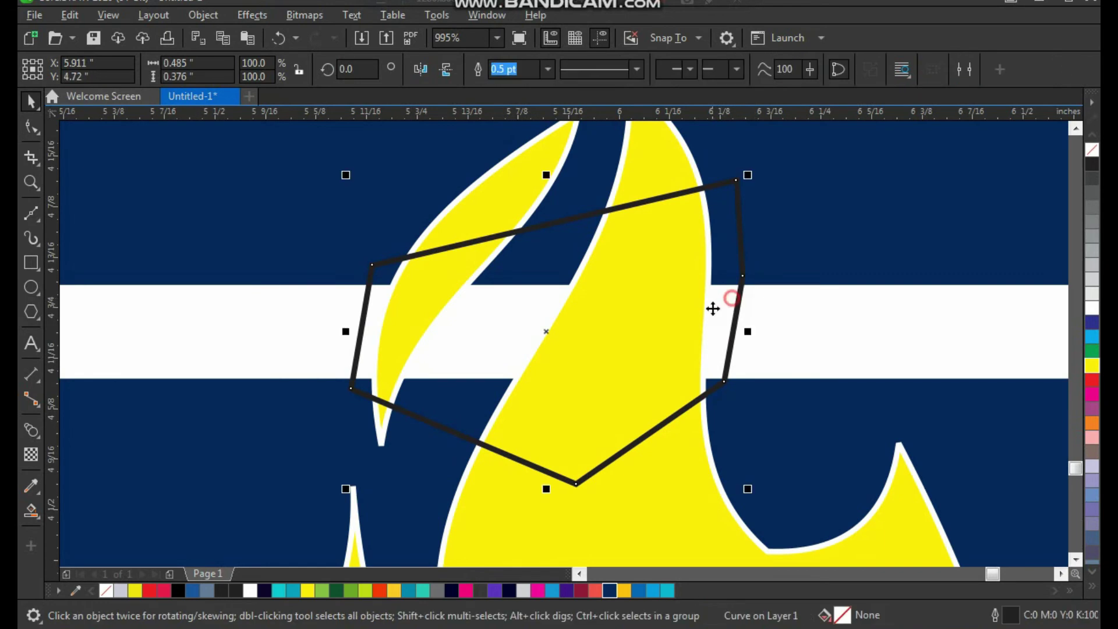
{"action": "key", "text": "F10"}
{"action": "left_click_drag", "start_coordinate": [332, 215], "coordinate": [340, 389]}
{"action": "key", "text": "space"}
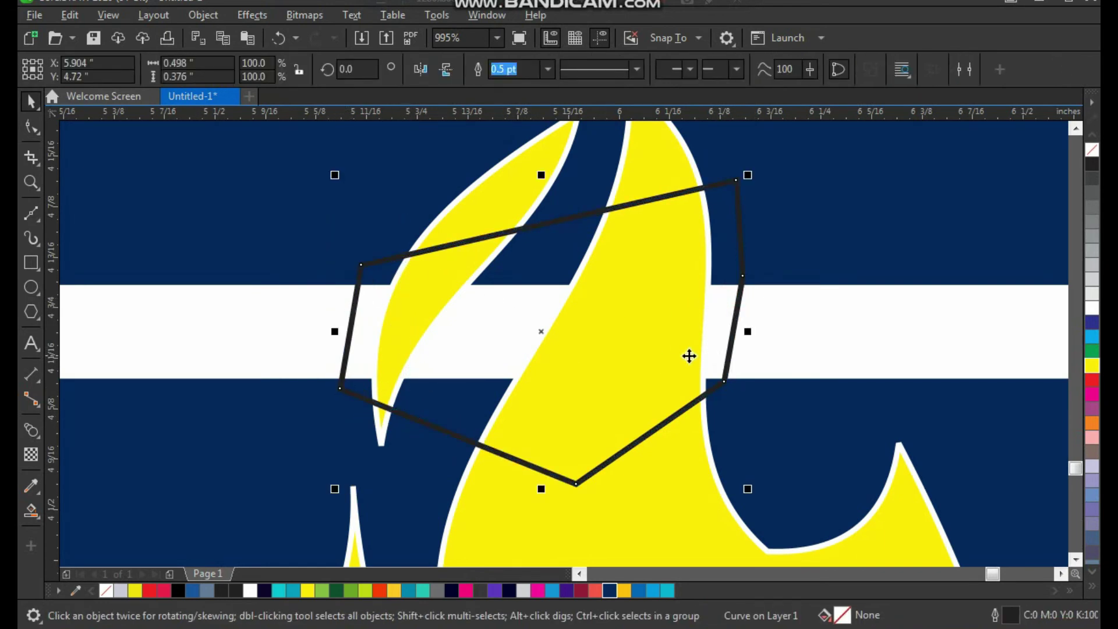
Step: Trim the white shield with the cutting shape to open a gap around the flames, and delete the cutting shape
{"action": "scroll", "coordinate": [673, 343], "scroll_direction": "down", "scroll_amount": 1}
{"action": "key", "text": "F2"}
{"action": "left_click_drag", "start_coordinate": [414, 167], "coordinate": [865, 515]}
{"action": "left_click", "coordinate": [741, 349], "text": "shift"}
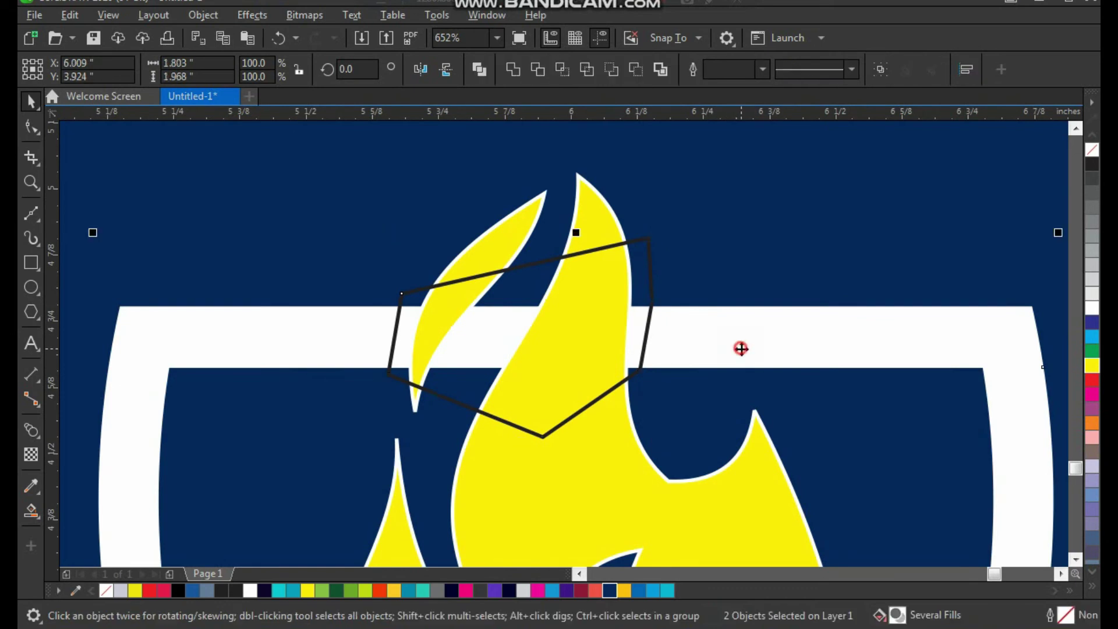
{"action": "left_click", "coordinate": [542, 70]}
{"action": "left_click", "coordinate": [640, 262]}
{"action": "key", "text": "Delete"}
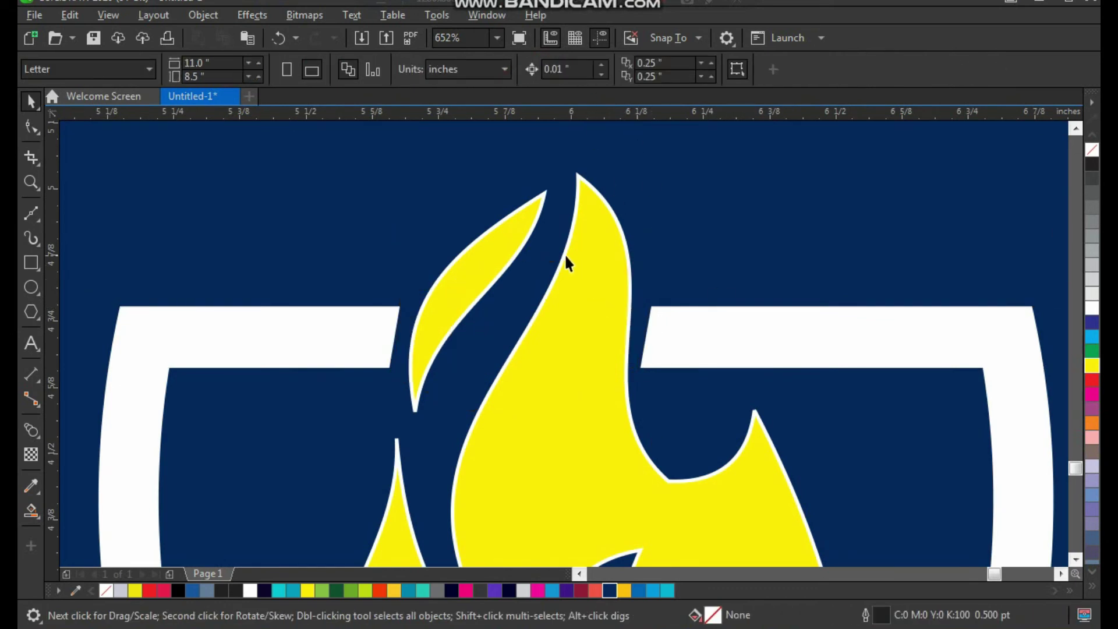
Step: Try shifting the large flame slightly to the right, and undo the move
{"action": "scroll", "coordinate": [565, 256], "scroll_direction": "down", "scroll_amount": 2}
{"action": "key", "text": "F2"}
{"action": "left_click_drag", "start_coordinate": [454, 225], "coordinate": [715, 492]}
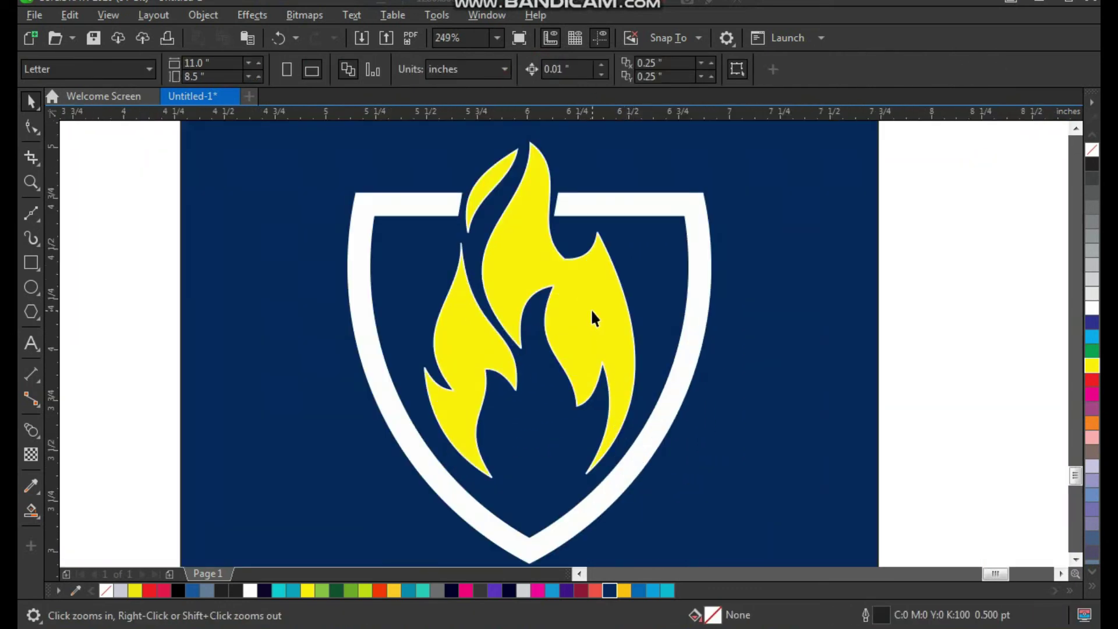
{"action": "left_click_drag", "start_coordinate": [592, 311], "coordinate": [617, 309]}
{"action": "key", "text": "ctrl+z"}
Step: Fill the large right-hand flame with orange-yellow R255 G193 B10 (#FFC10A)
{"action": "left_click", "coordinate": [472, 337]}
{"action": "key", "text": "F2"}
{"action": "left_click_drag", "start_coordinate": [387, 175], "coordinate": [757, 509]}
{"action": "scroll", "coordinate": [576, 285], "scroll_direction": "down", "scroll_amount": 2}
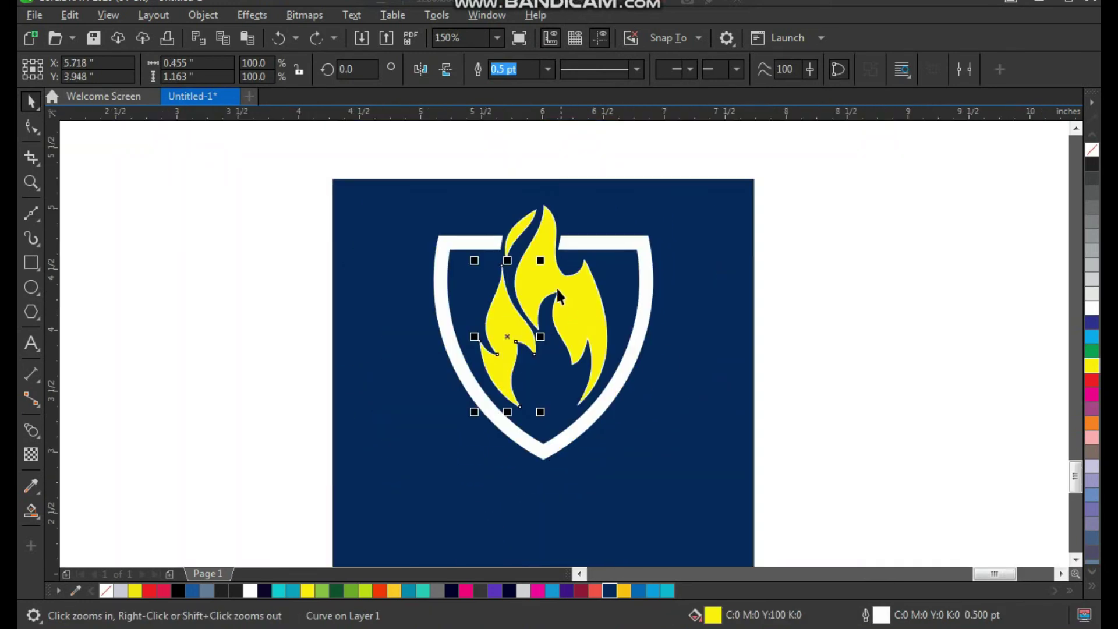
{"action": "left_click_drag", "start_coordinate": [469, 184], "coordinate": [668, 425]}
{"action": "left_click", "coordinate": [614, 348]}
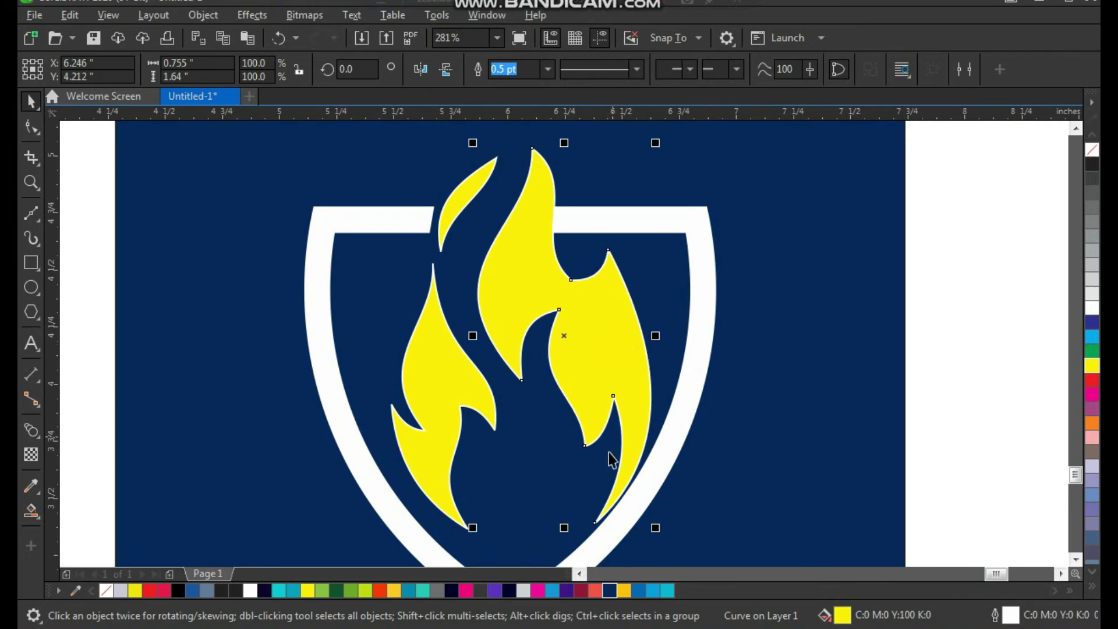
{"action": "left_click", "coordinate": [623, 591]}
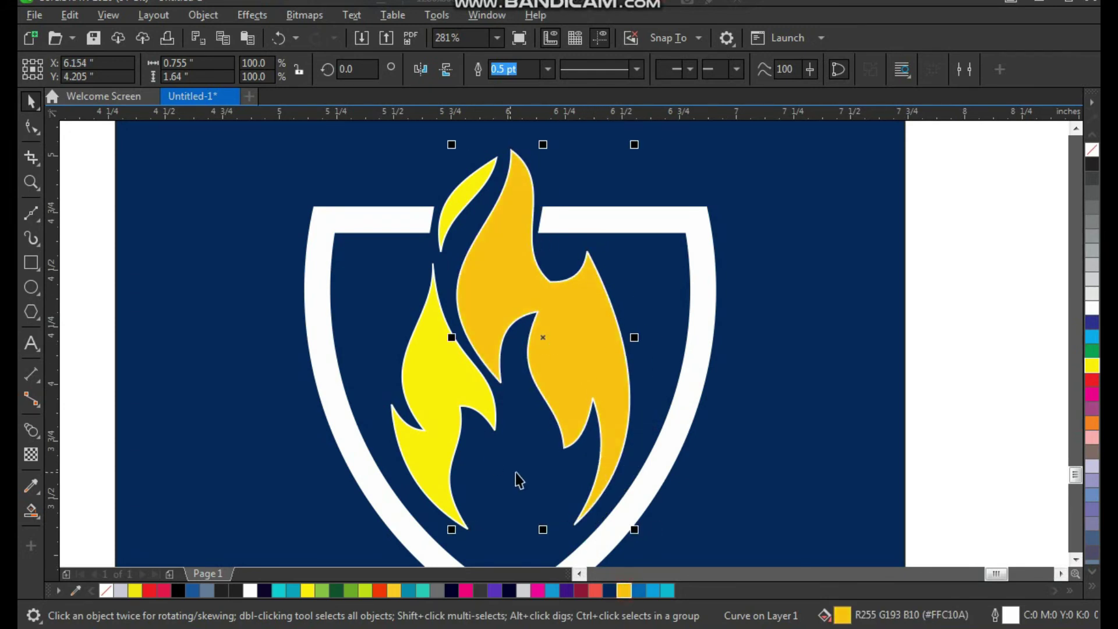
Step: Apply a fountain fill running down the large flame from orange-yellow to blue, and remove the flame's outline
{"action": "left_click_drag", "start_coordinate": [412, 149], "coordinate": [752, 547]}
{"action": "left_click", "coordinate": [33, 514]}
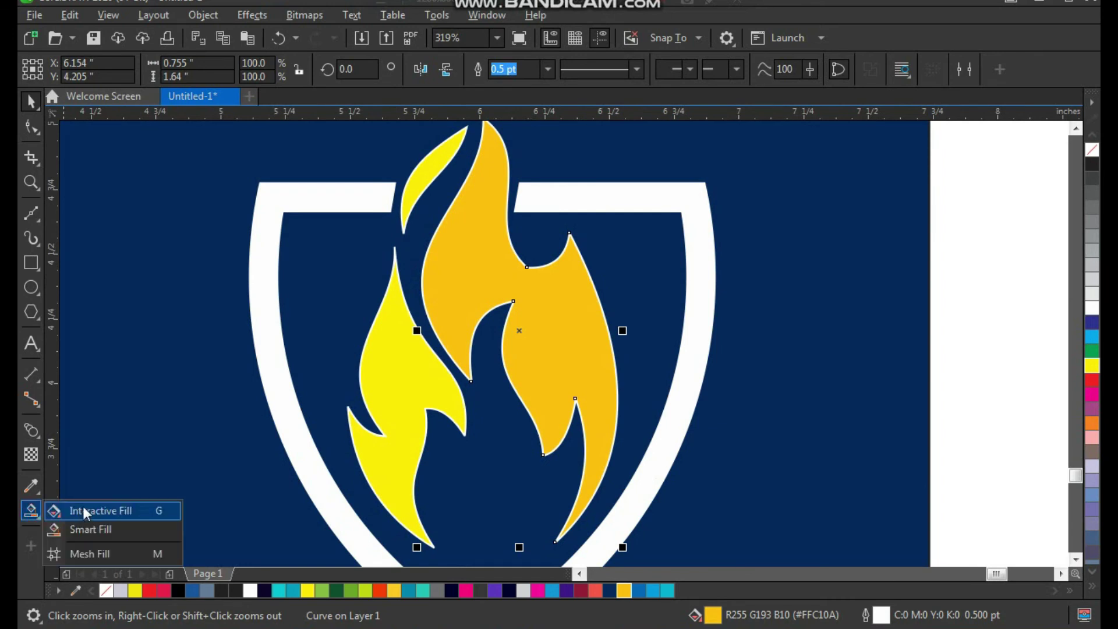
{"action": "left_click", "coordinate": [81, 507]}
{"action": "left_click_drag", "start_coordinate": [504, 255], "coordinate": [571, 493]}
{"action": "left_click_drag", "start_coordinate": [621, 556], "coordinate": [571, 493]}
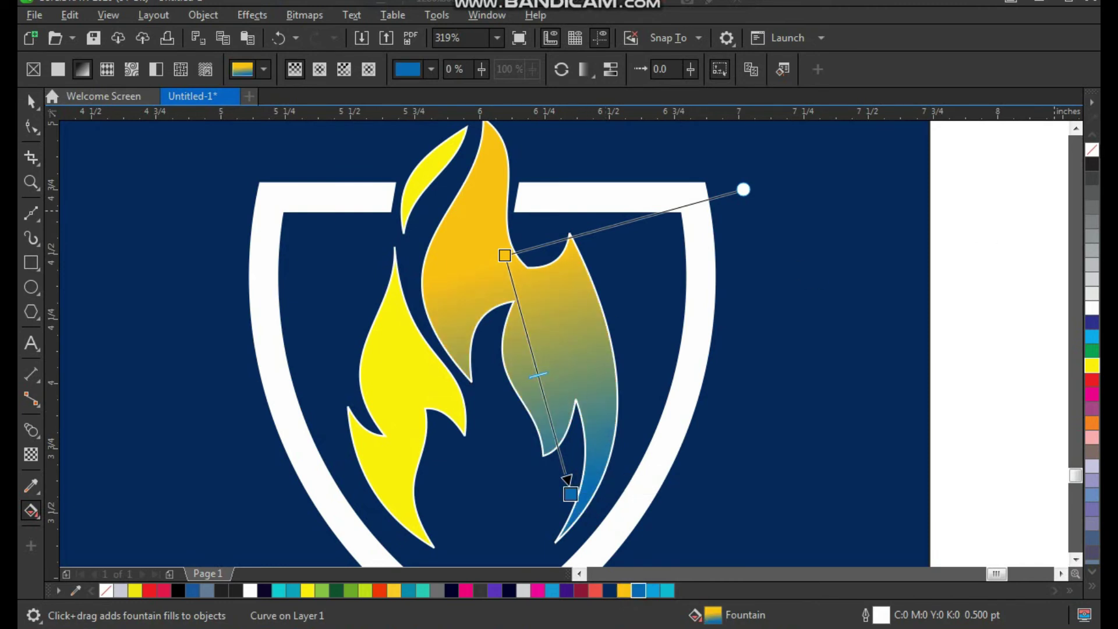
{"action": "right_click", "coordinate": [1092, 151]}
{"action": "key", "text": "space"}
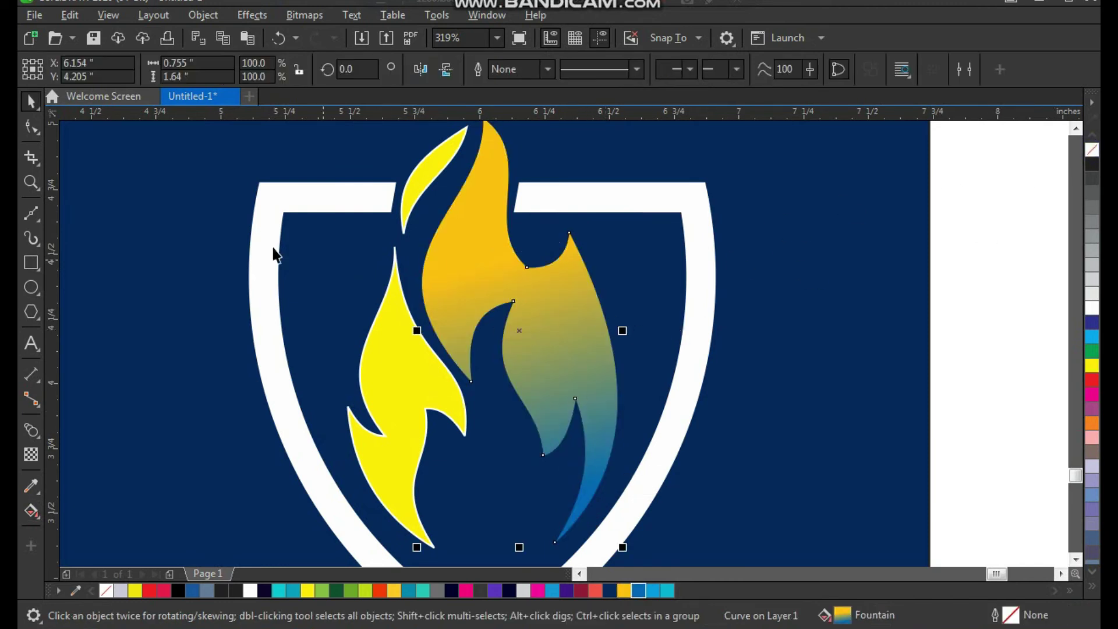
Step: Give the left flame a downward fountain fill from blue R3 G106 B185 (#036AB9) to a lighter blue
{"action": "left_click", "coordinate": [391, 375]}
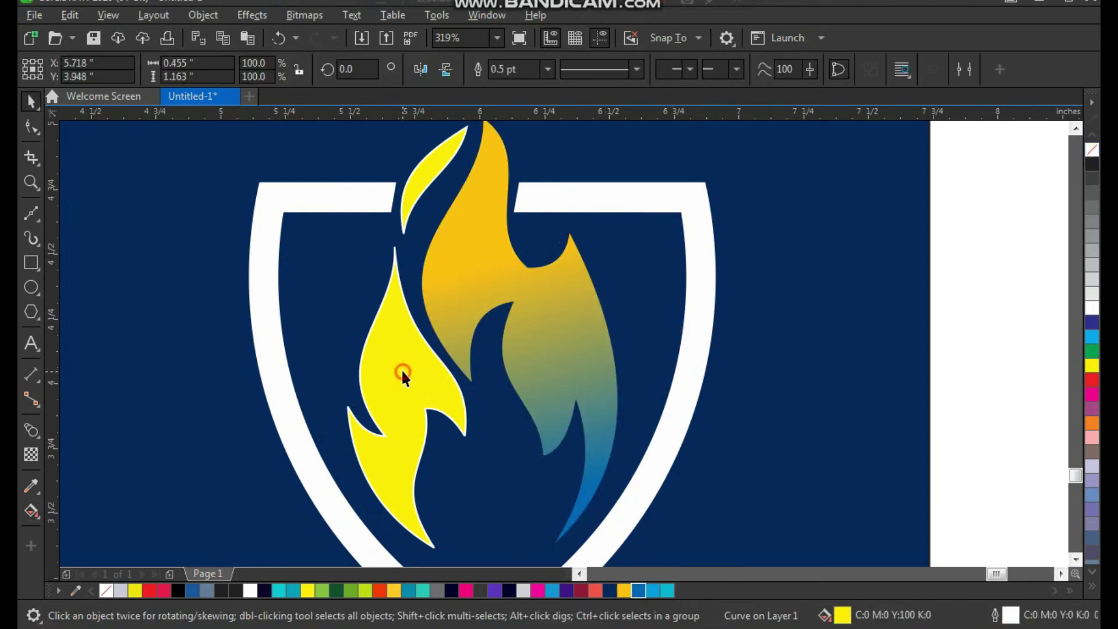
{"action": "left_click", "coordinate": [637, 591]}
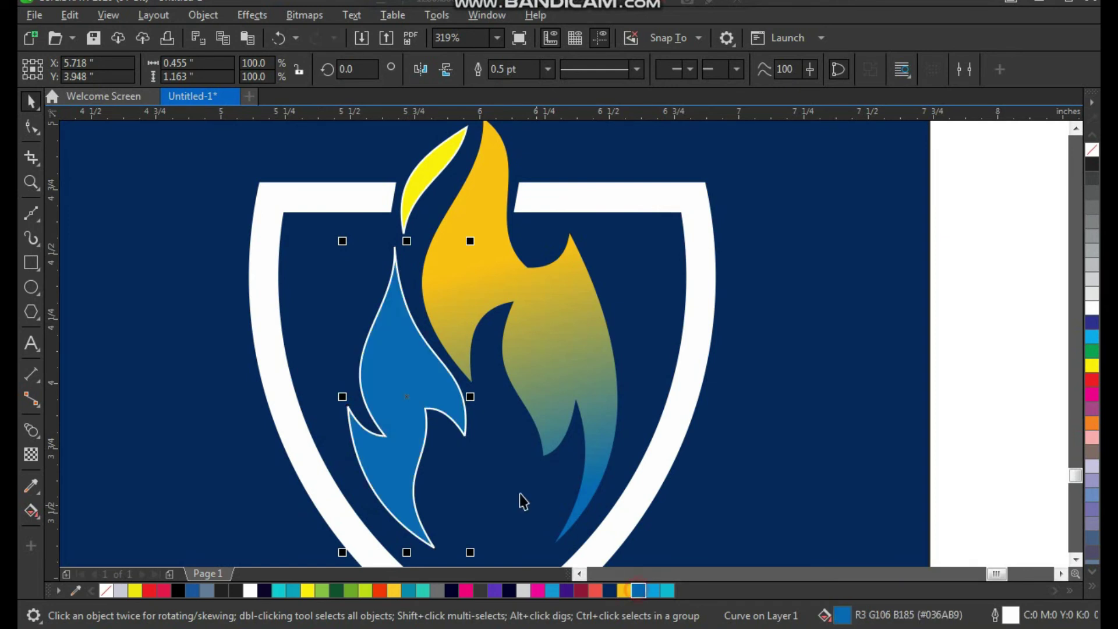
{"action": "left_click", "coordinate": [30, 511]}
{"action": "left_click_drag", "start_coordinate": [392, 356], "coordinate": [404, 495]}
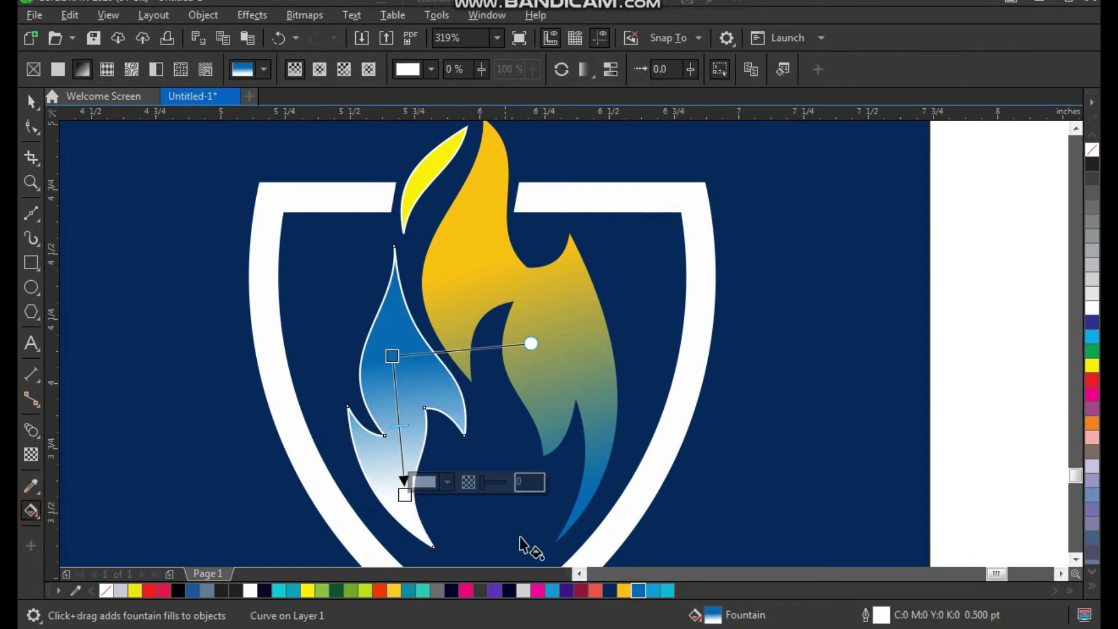
{"action": "left_click_drag", "start_coordinate": [652, 591], "coordinate": [409, 499]}
{"action": "left_click", "coordinate": [29, 102]}
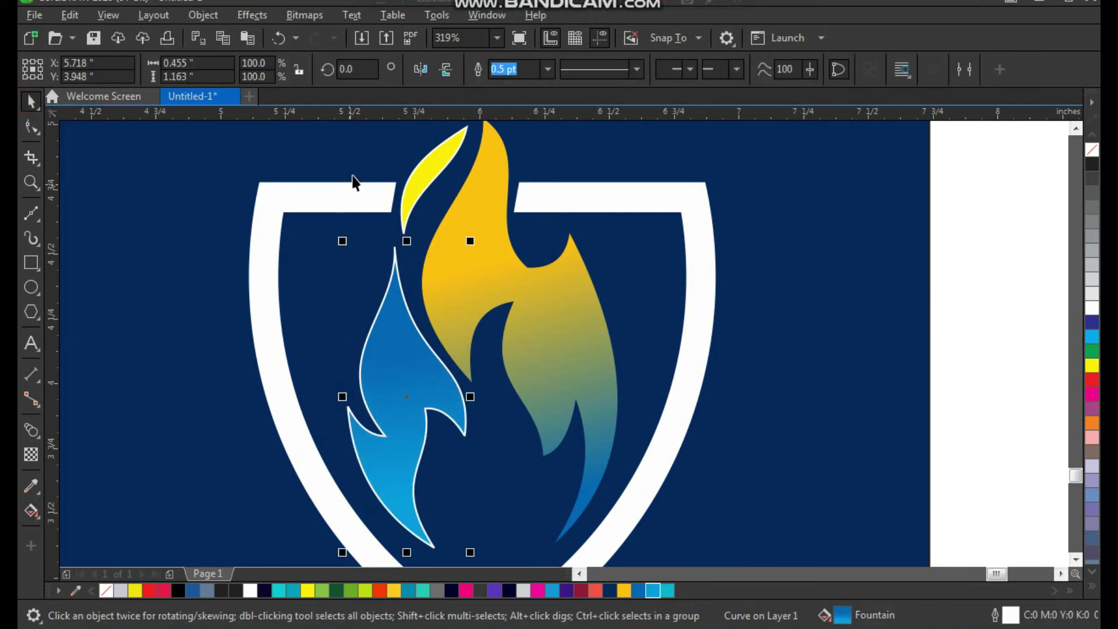
Step: Copy the outline pen, outline colour and fill from the blue left flame to the small flame sliver
{"action": "left_click", "coordinate": [434, 167]}
{"action": "left_click", "coordinate": [70, 17]}
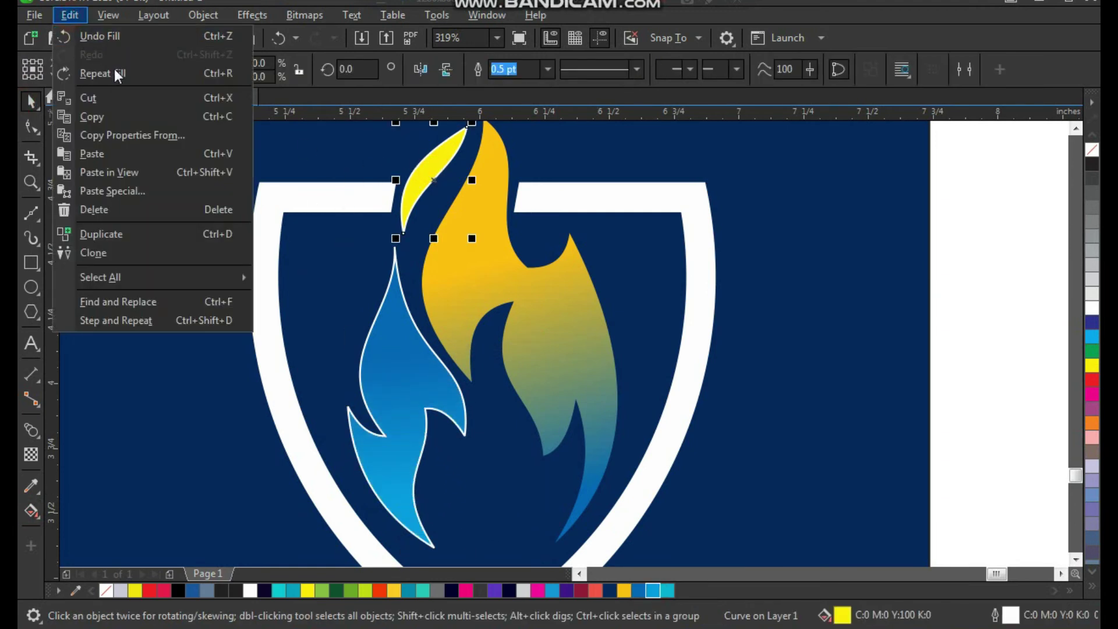
{"action": "left_click", "coordinate": [148, 135]}
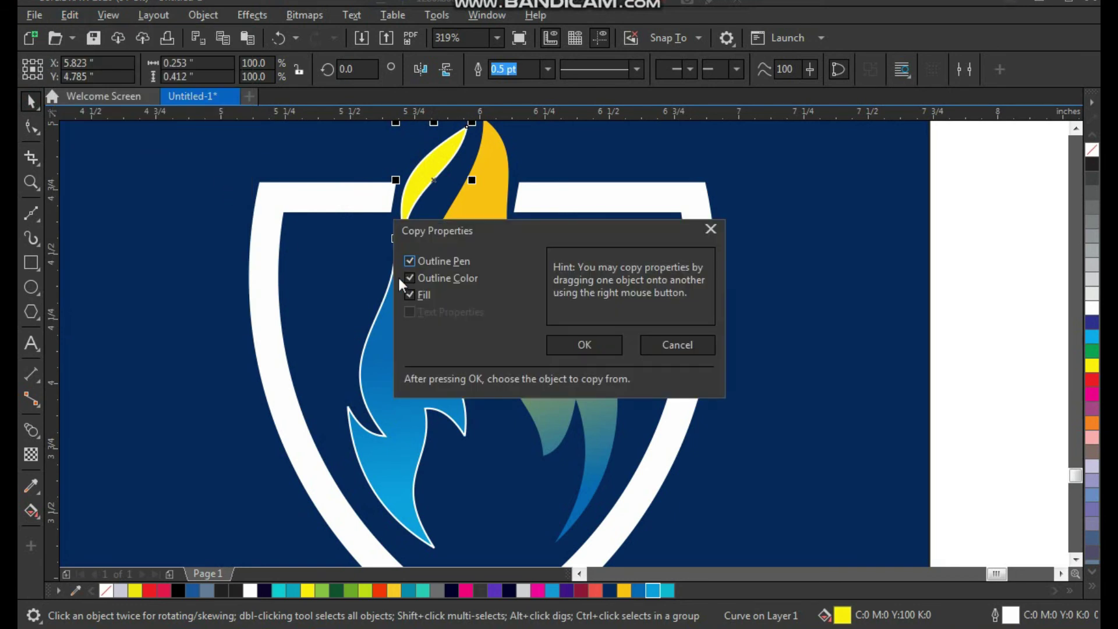
{"action": "left_click", "coordinate": [584, 346]}
{"action": "left_click", "coordinate": [410, 370]}
Step: Remove the outline from both blue flame shapes
{"action": "left_click", "coordinate": [407, 365], "text": "shift"}
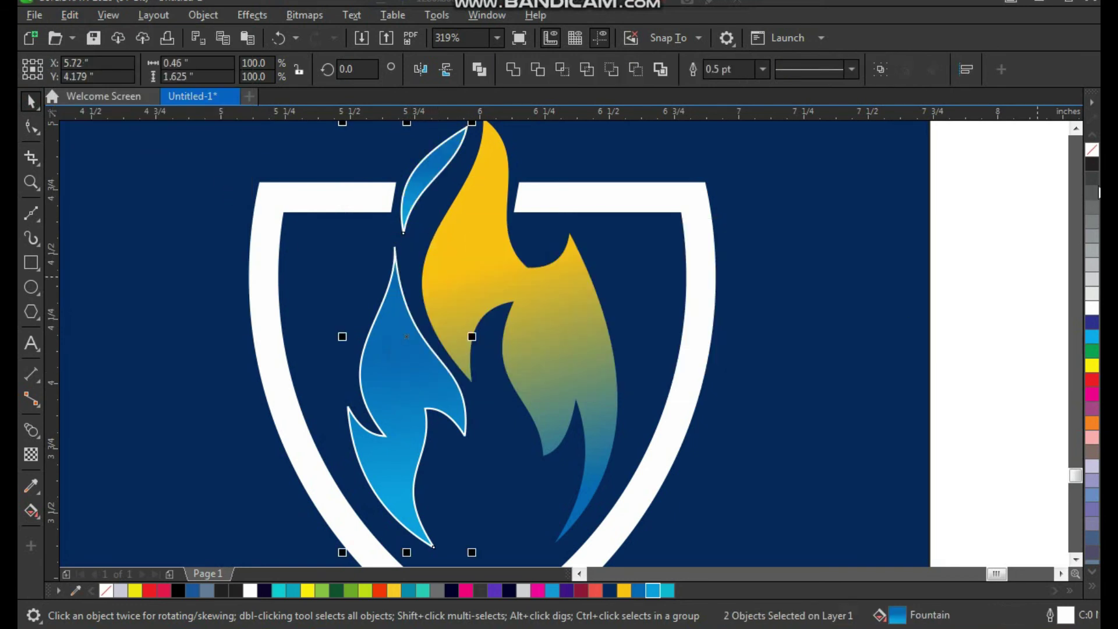
{"action": "right_click", "coordinate": [1092, 153]}
{"action": "scroll", "coordinate": [547, 339], "scroll_direction": "down", "scroll_amount": 2}
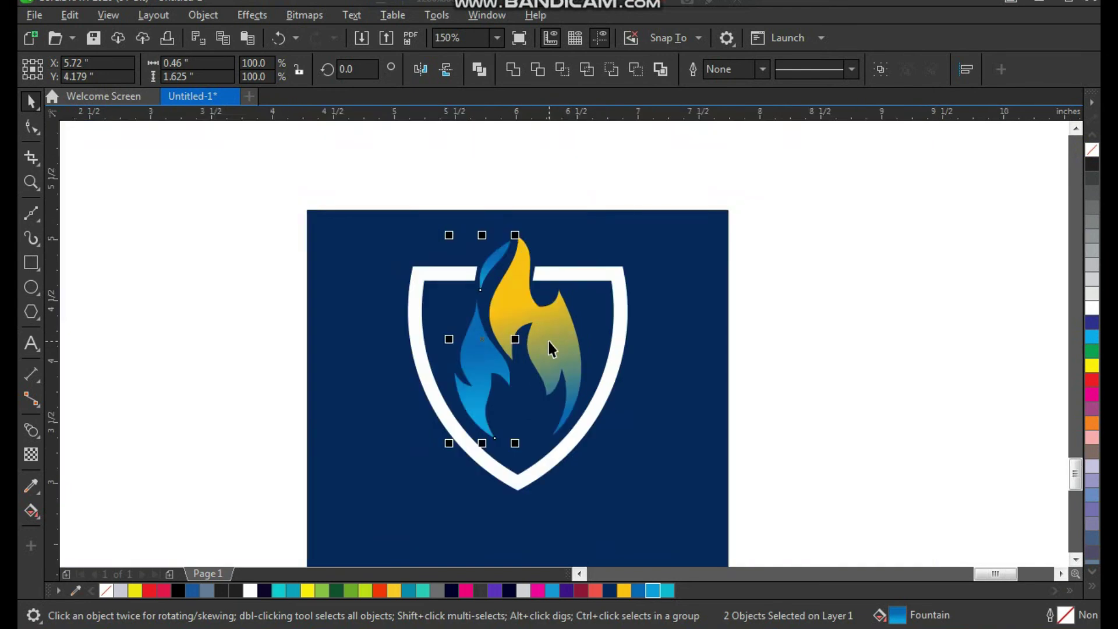
{"action": "left_click", "coordinate": [745, 302]}
Step: Add the artistic text "FIRELOGO" on the navy square below the shield
{"action": "key", "text": "F2"}
{"action": "left_click_drag", "start_coordinate": [697, 238], "coordinate": [441, 477]}
{"action": "left_click_drag", "start_coordinate": [362, 175], "coordinate": [709, 522]}
{"action": "key", "text": "F8"}
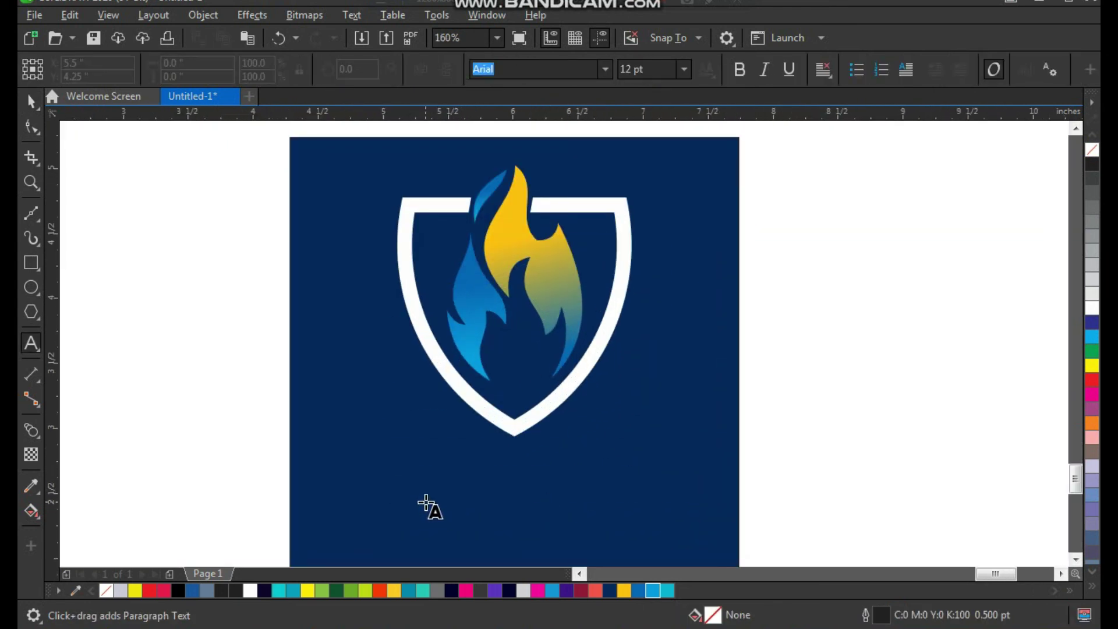
{"action": "left_click", "coordinate": [425, 498]}
{"action": "type", "text": "FIRELOGO"}
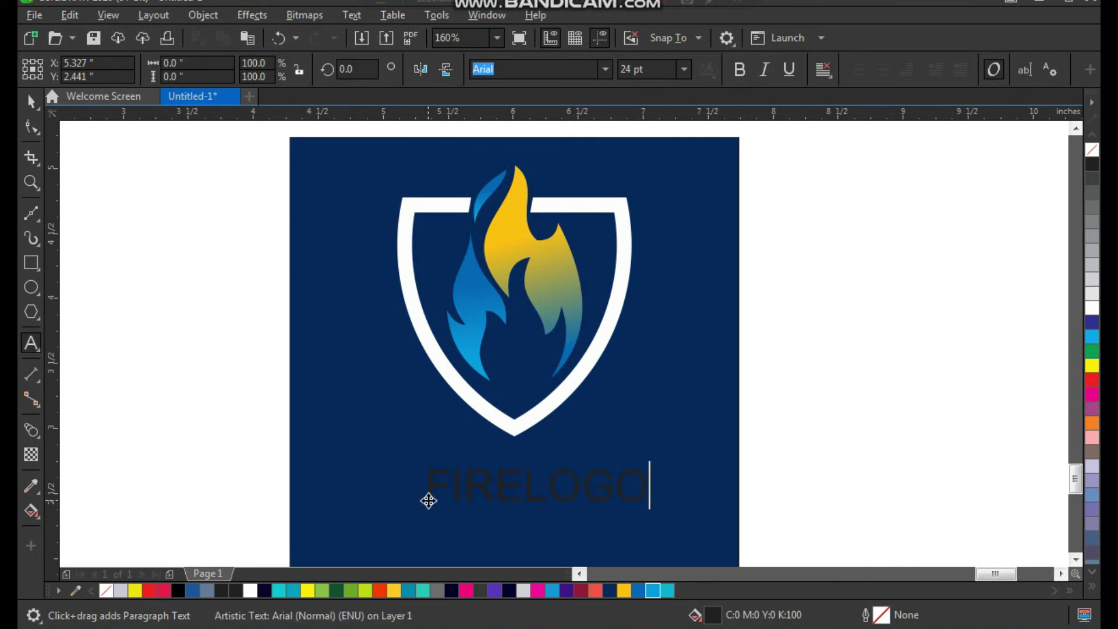
{"action": "key", "text": "ctrl+space"}
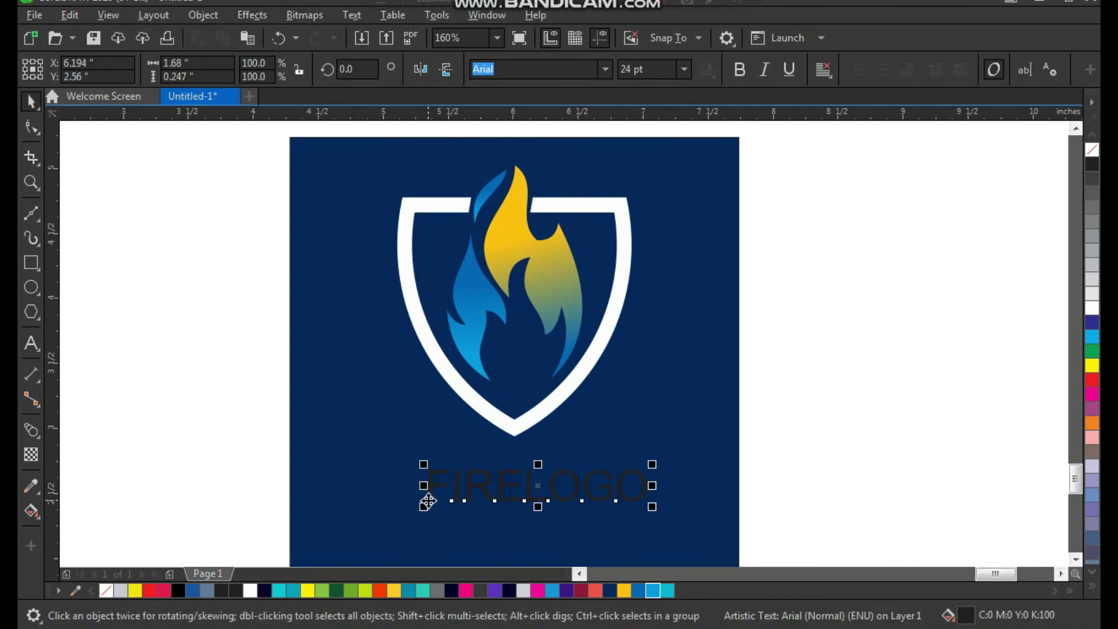
Step: Set the FIRELOGO text to the ContextBlackSSi font and centre it horizontally just below the shield
{"action": "left_click", "coordinate": [605, 68]}
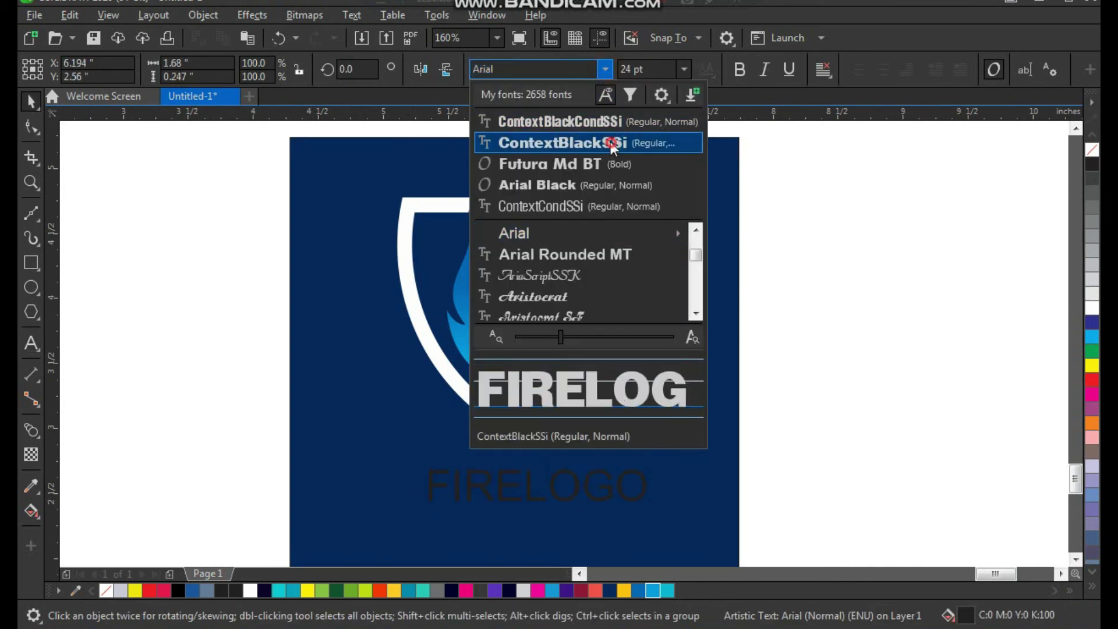
{"action": "left_click", "coordinate": [610, 142]}
{"action": "mouse_move", "coordinate": [606, 491]}
{"action": "left_mouse_down"}
{"action": "mouse_move", "coordinate": [612, 476]}
{"action": "mouse_move", "coordinate": [603, 477]}
{"action": "left_mouse_up"}
{"action": "left_click", "coordinate": [569, 391], "text": "shift"}
{"action": "key", "text": "c"}
{"action": "left_click", "coordinate": [796, 424]}
Step: Fill FIRELOGO with white, enlarge it to about 27 pt, and place a duplicate directly beneath it
{"action": "left_click", "coordinate": [612, 480]}
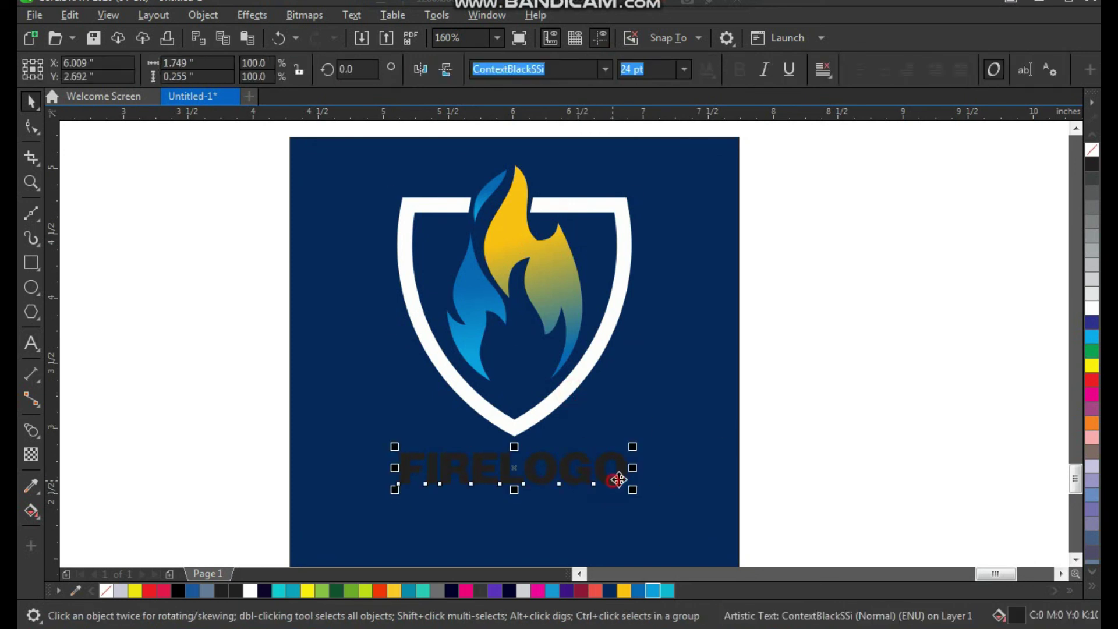
{"action": "left_click", "coordinate": [1092, 307]}
{"action": "left_click_drag", "start_coordinate": [633, 490], "coordinate": [631, 533]}
{"action": "left_click", "coordinate": [784, 472]}
Step: Replace the wording of the lower duplicate text with "TAGLINE"
{"action": "key", "text": "F8"}
{"action": "key", "text": "ctrl+a"}
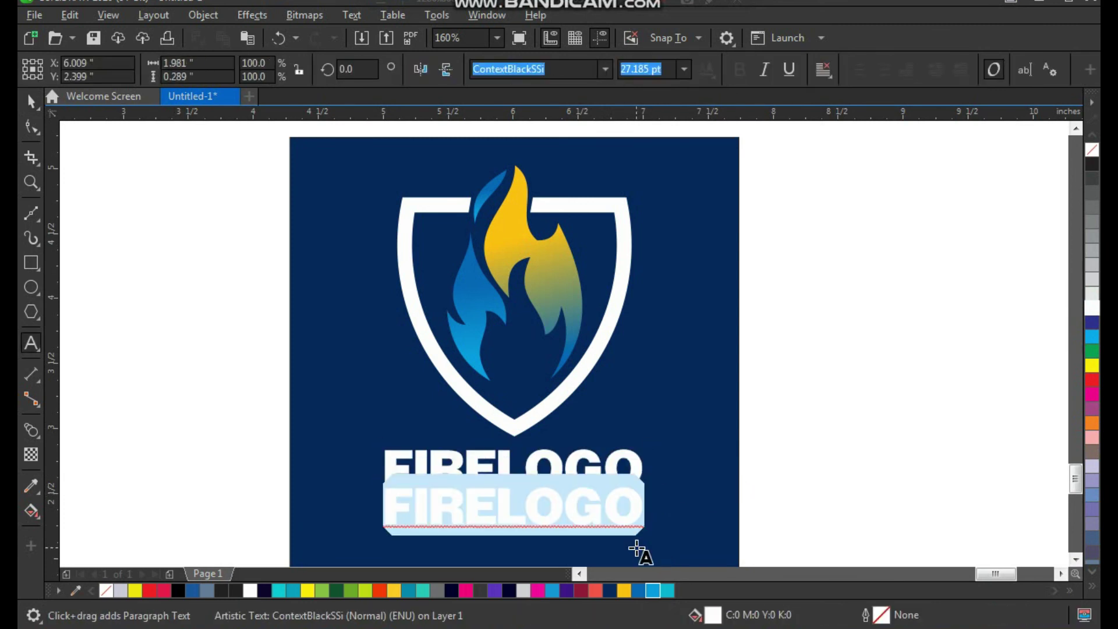
{"action": "type", "text": "TA"}
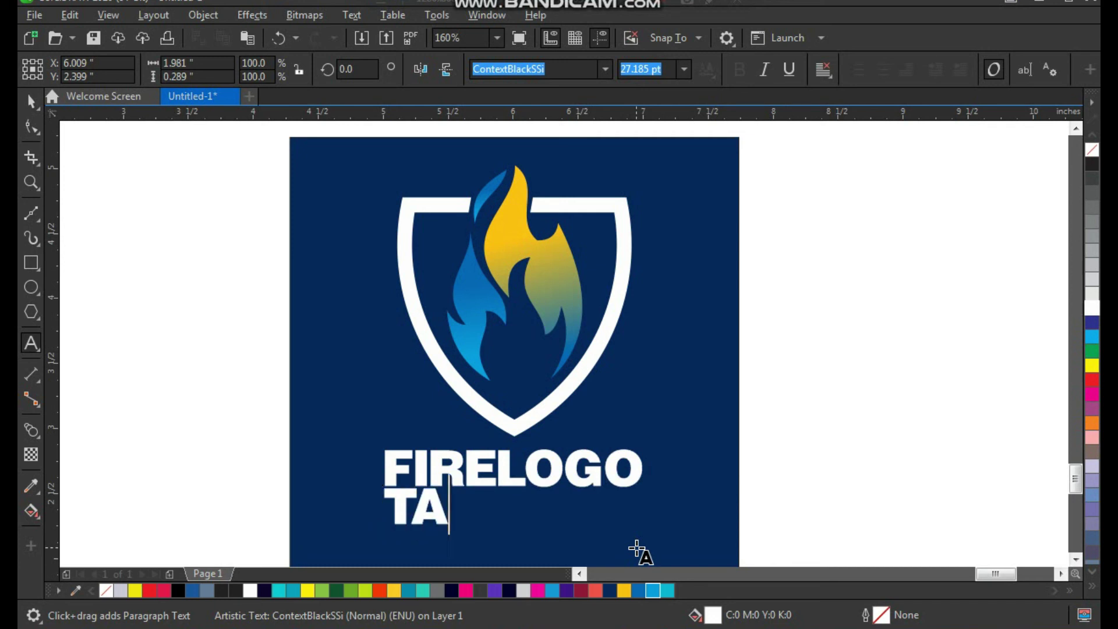
{"action": "type", "text": "GLINE"}
{"action": "key", "text": "ctrl+space"}
Step: Reduce TAGLINE to about 13 pt with widely spaced letters about 1.6 in across, and centre it under FIRELOGO
{"action": "mouse_move", "coordinate": [609, 531]}
{"action": "left_mouse_down"}
{"action": "mouse_move", "coordinate": [498, 532]}
{"action": "mouse_move", "coordinate": [589, 524]}
{"action": "left_mouse_up"}
{"action": "key", "text": "F10"}
{"action": "key", "text": "space"}
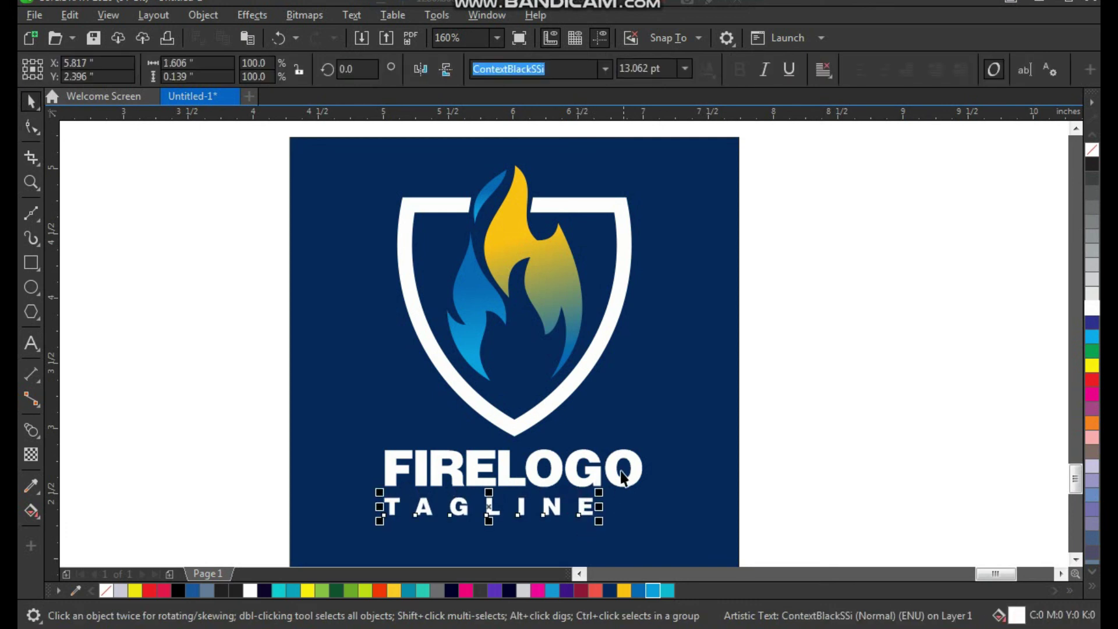
{"action": "left_click", "coordinate": [622, 476], "text": "shift"}
{"action": "left_click", "coordinate": [797, 392]}
Step: Group the shield, flames and both text lines, and centre the group vertically on the navy square
{"action": "left_click_drag", "start_coordinate": [734, 160], "coordinate": [409, 522]}
{"action": "key", "text": "ctrl+z"}
{"action": "left_click_drag", "start_coordinate": [825, 142], "coordinate": [399, 532]}
{"action": "key", "text": "ctrl+g"}
{"action": "key", "text": "ctrl+a"}
{"action": "key", "text": "e"}
{"action": "left_click", "coordinate": [856, 387]}
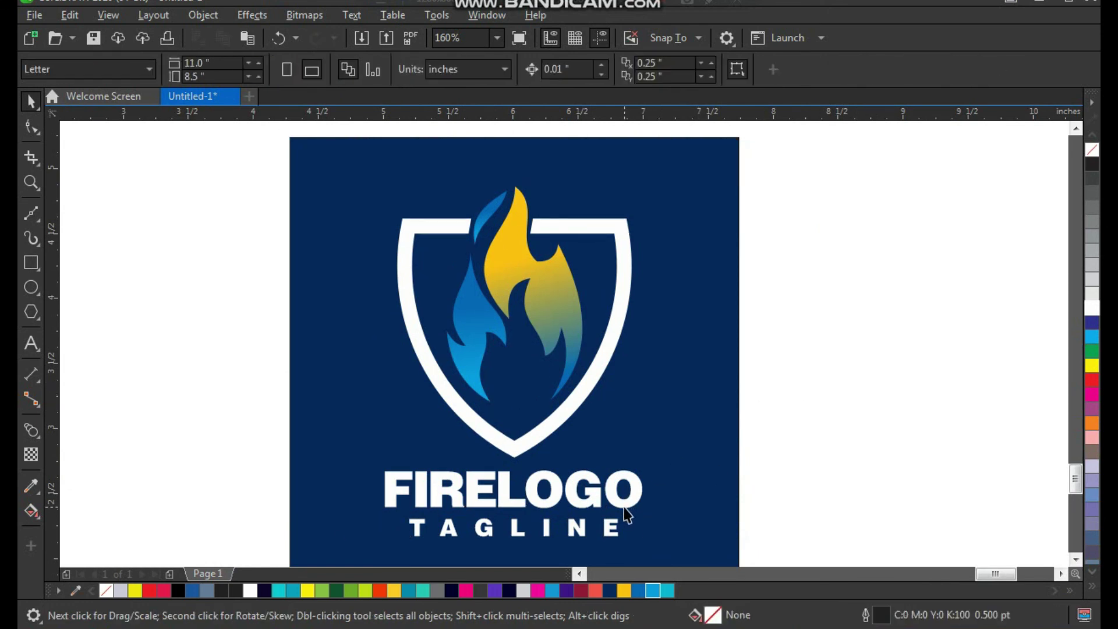
Step: Recolour the FIRELOGO text inside the group to orange-yellow R255 G193 B10
{"action": "left_click", "coordinate": [623, 507], "text": "ctrl"}
{"action": "left_click", "coordinate": [624, 595]}
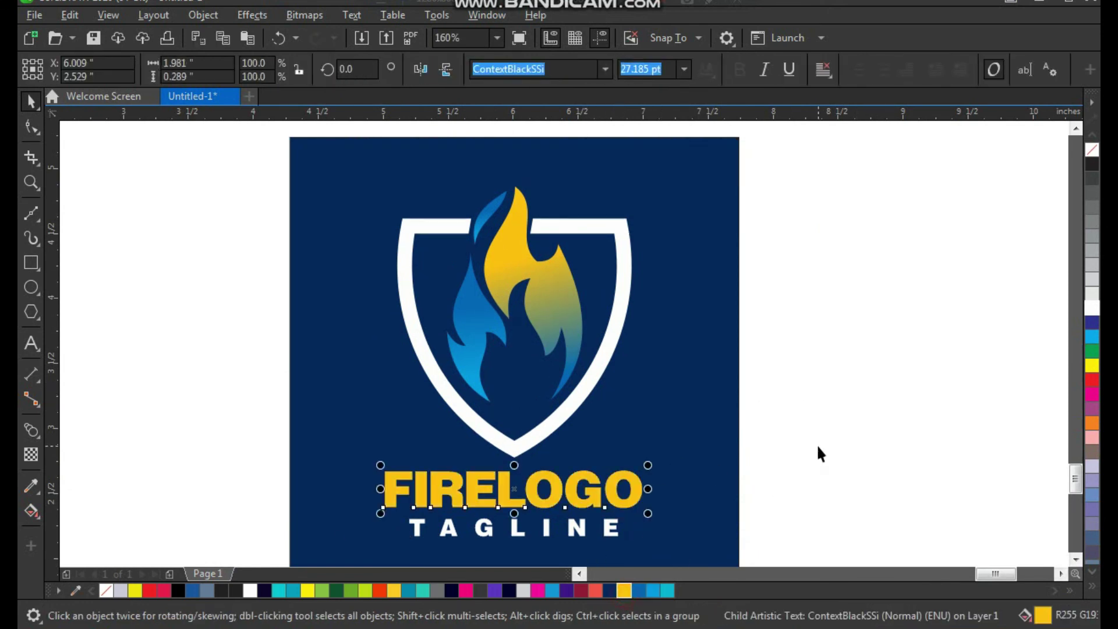
{"action": "left_click", "coordinate": [818, 452]}
Step: Examine the overall composition of the finished logo on the navy square, both close up and against the whole page
{"action": "scroll", "coordinate": [578, 459], "scroll_direction": "down", "scroll_amount": 2}
{"action": "key", "text": "F2"}
{"action": "left_click_drag", "start_coordinate": [415, 257], "coordinate": [676, 507]}
{"action": "left_click_drag", "start_coordinate": [806, 207], "coordinate": [433, 562]}
{"action": "left_click", "coordinate": [696, 411], "text": "shift"}
{"action": "left_click", "coordinate": [823, 363]}
{"action": "scroll", "coordinate": [532, 300], "scroll_direction": "down", "scroll_amount": 2}
{"action": "key", "text": "F2"}
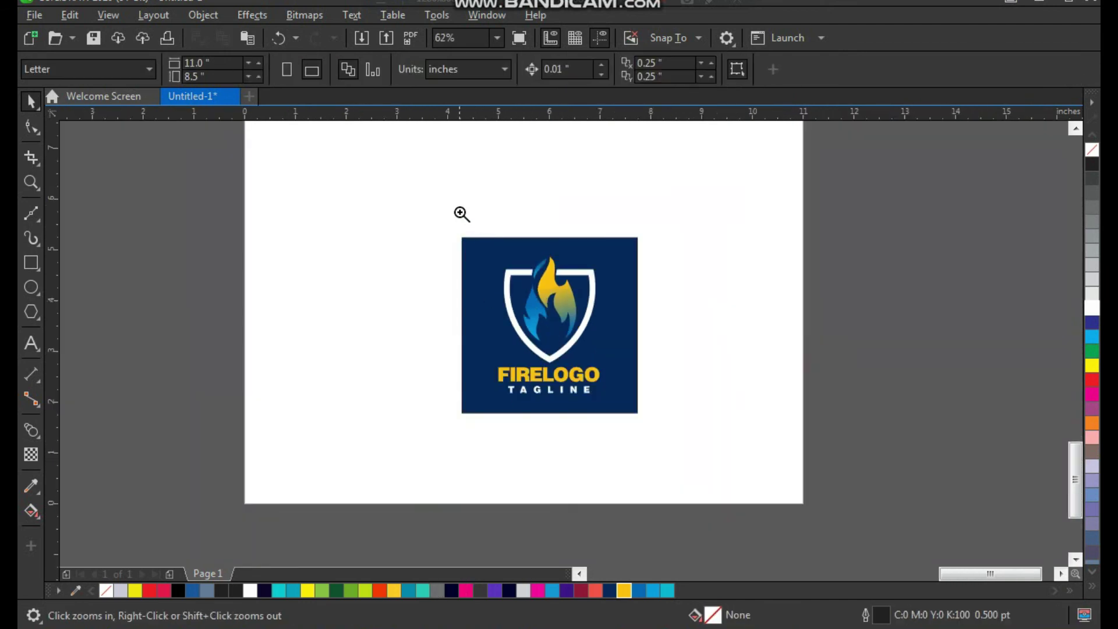